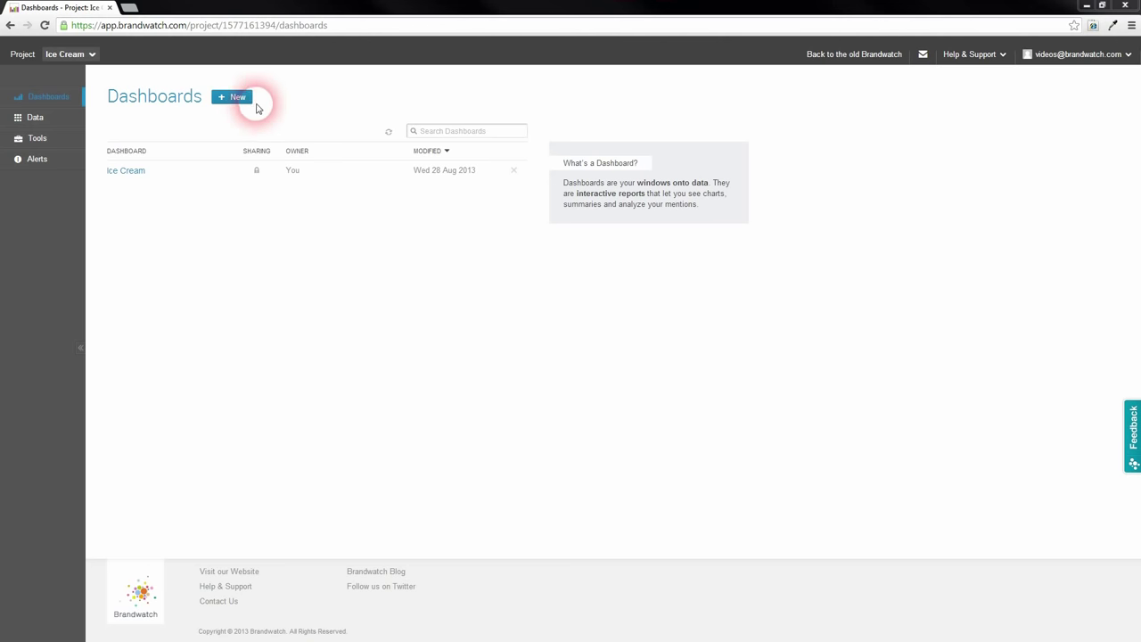
- Create a new dashboard from the Default template using the Ice Cream query as data source
click(234, 98)
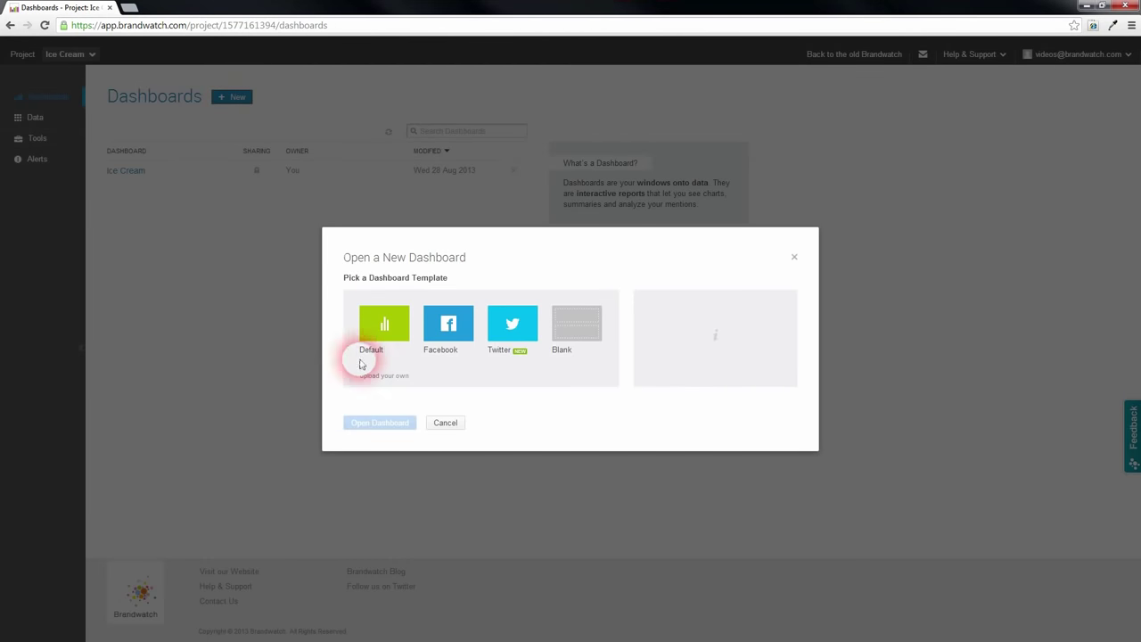
click(383, 327)
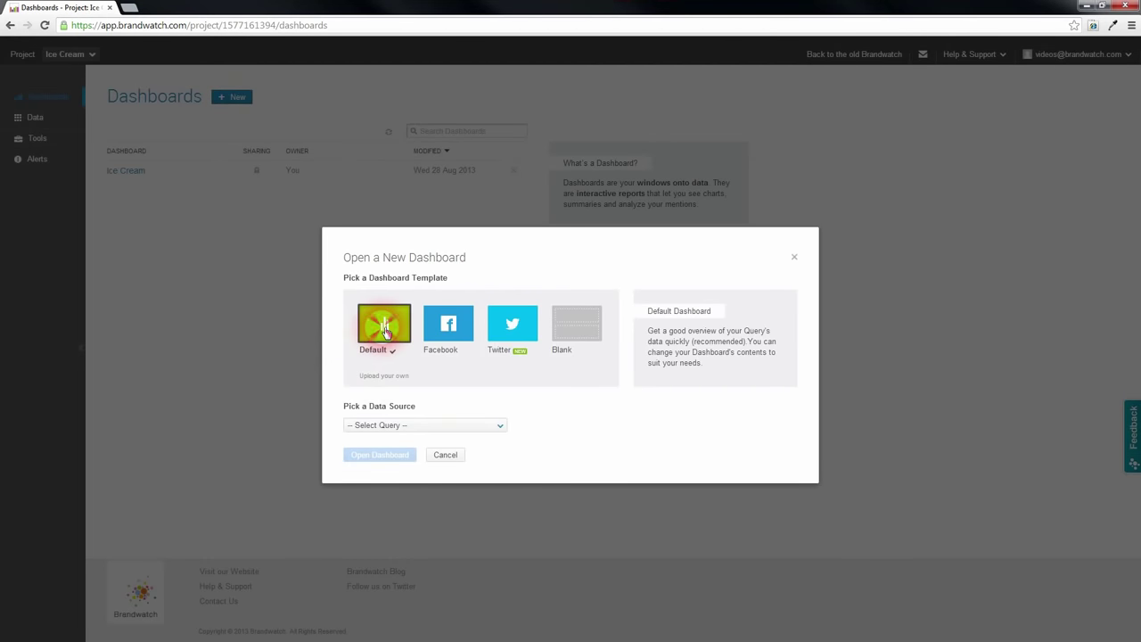
click(377, 425)
click(367, 461)
click(369, 458)
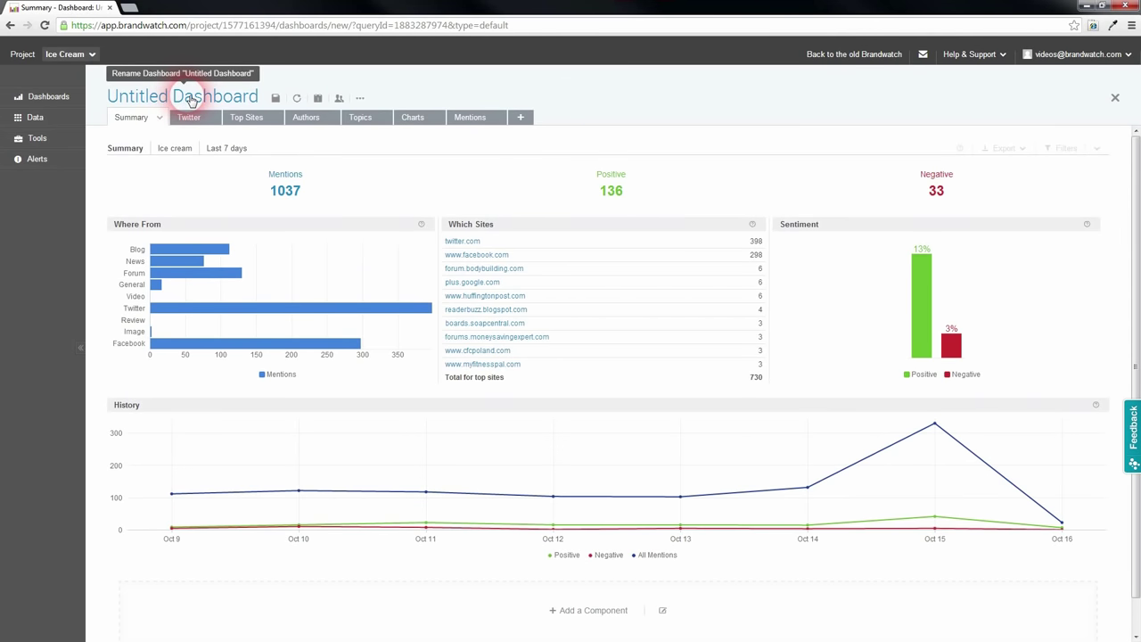
click(190, 98)
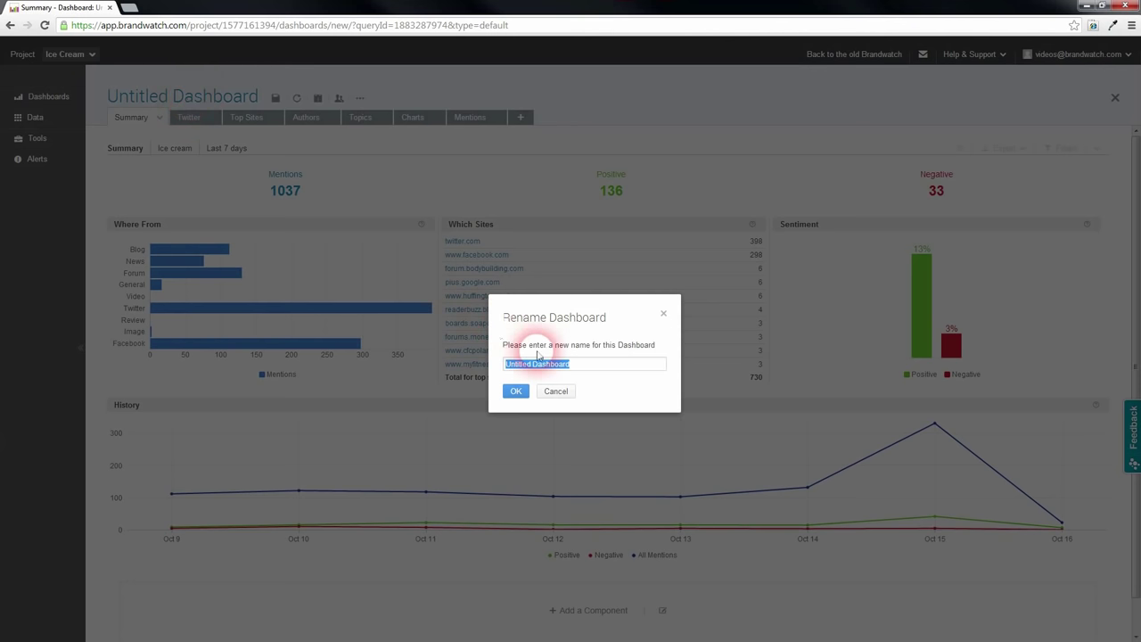
- Rename the Untitled Dashboard to 'Example Dashboard'
click(555, 390)
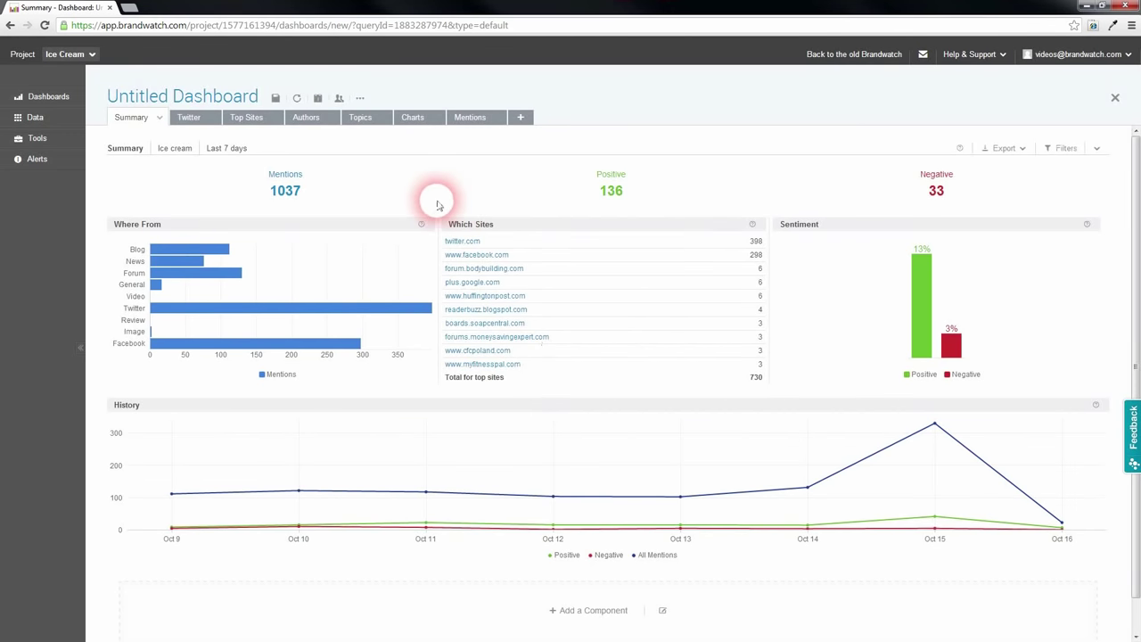
click(360, 98)
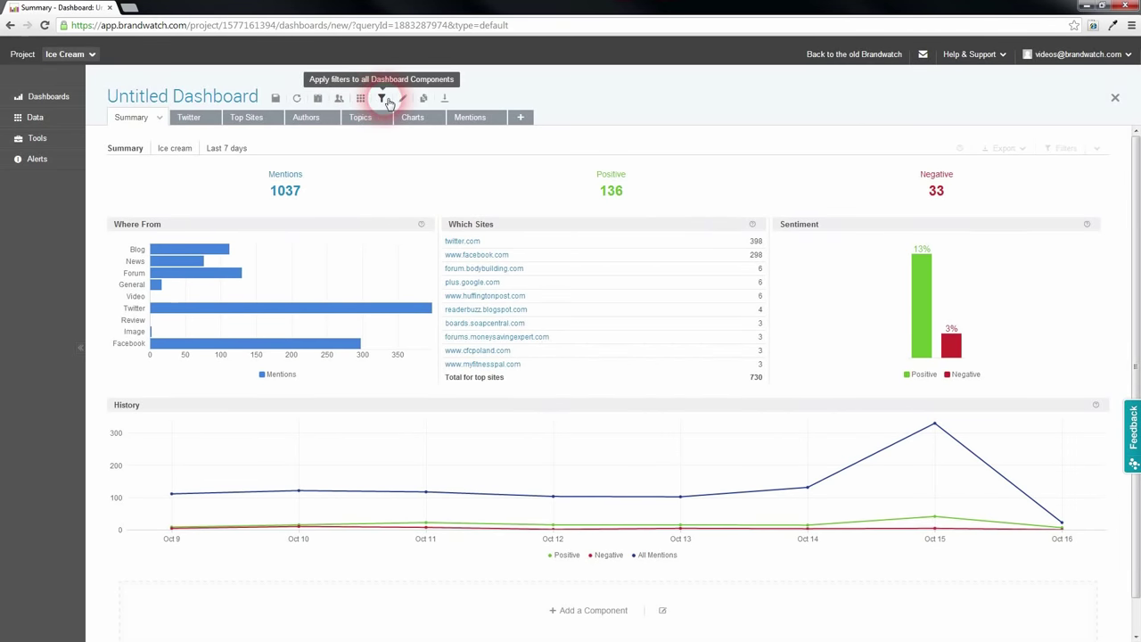
click(402, 98)
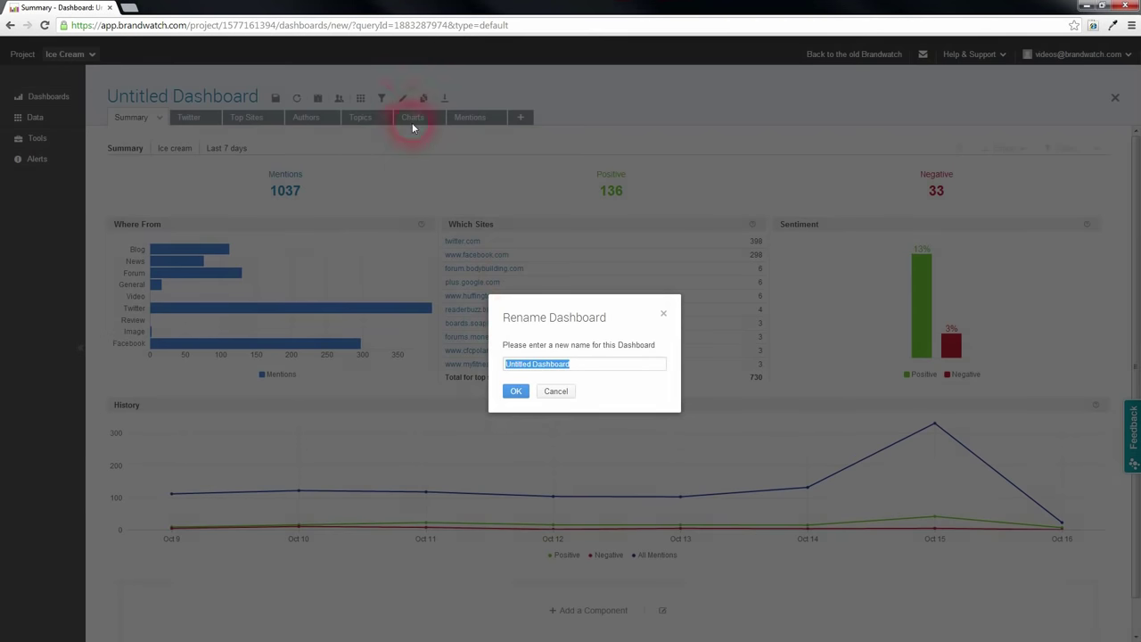
text(Exampl)
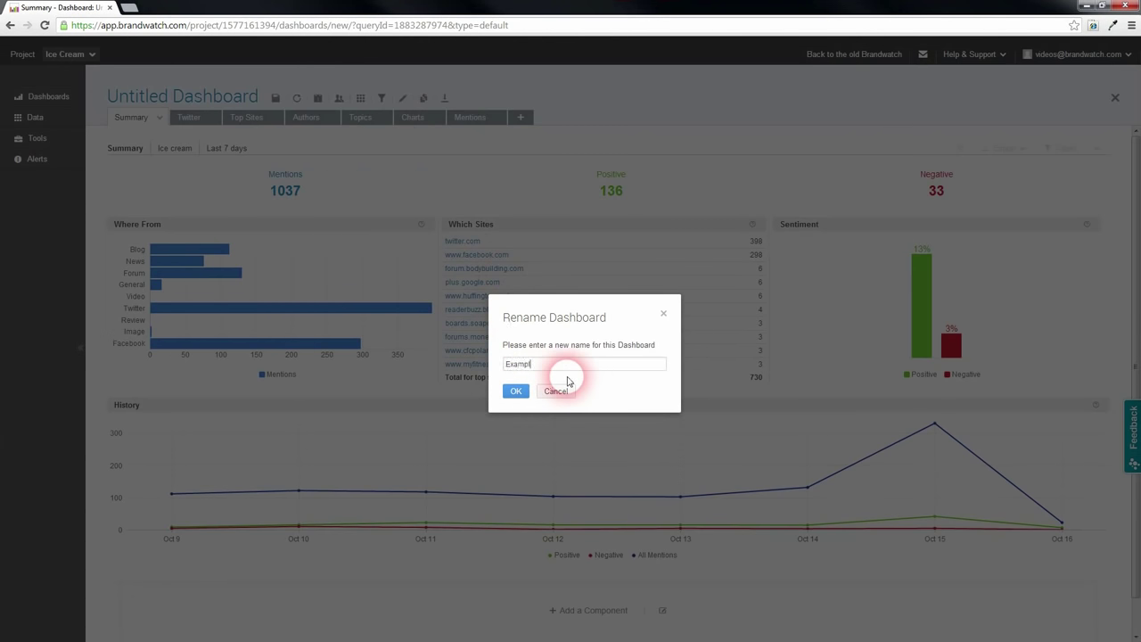
text(e Dashboard)
key(Return)
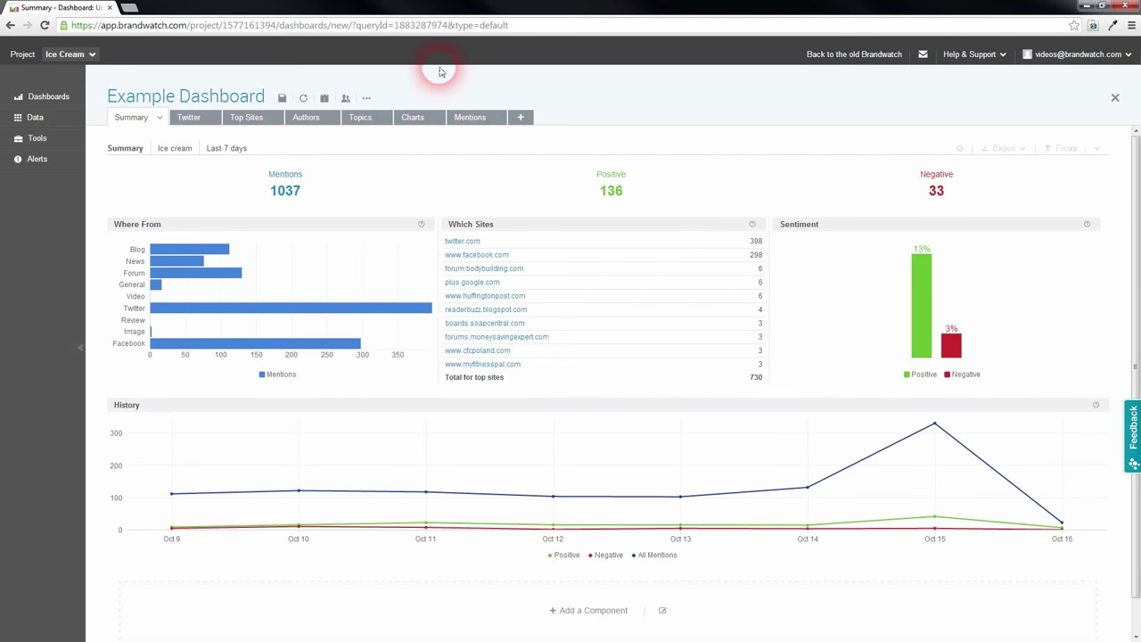
click(366, 98)
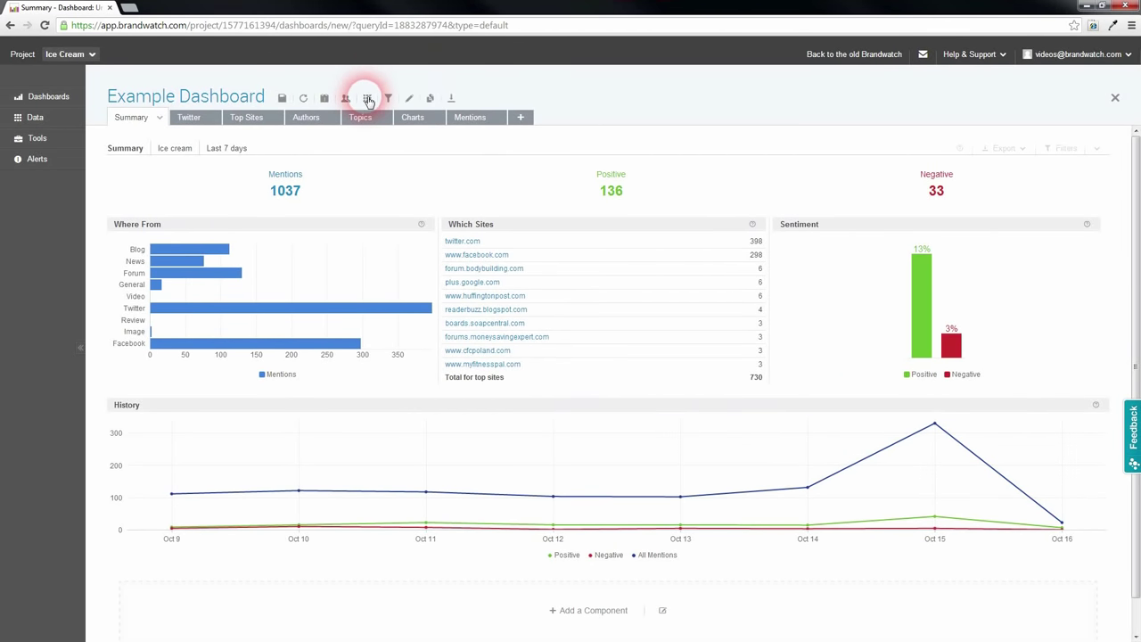
- Save Example Dashboard, then reopen it from the Dashboards list
click(281, 99)
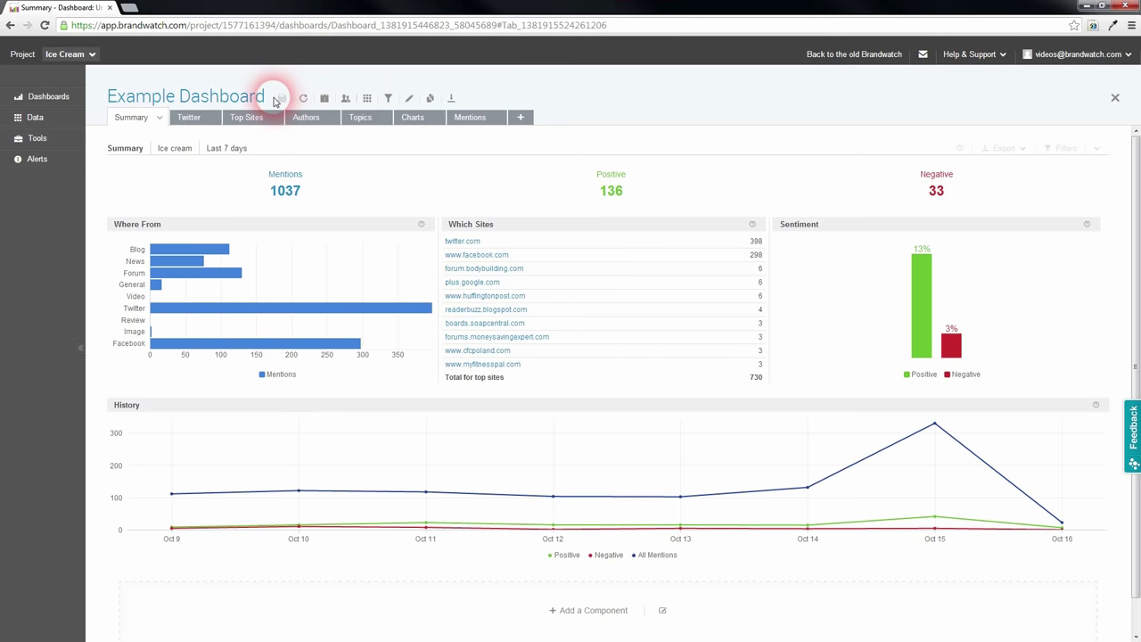
click(57, 97)
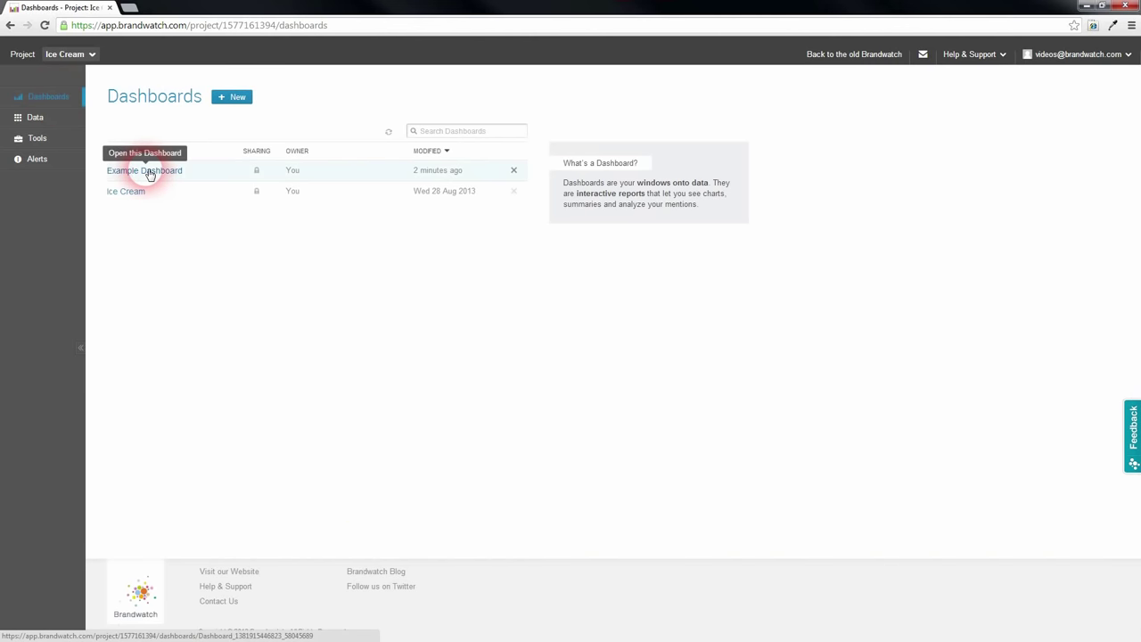
click(147, 171)
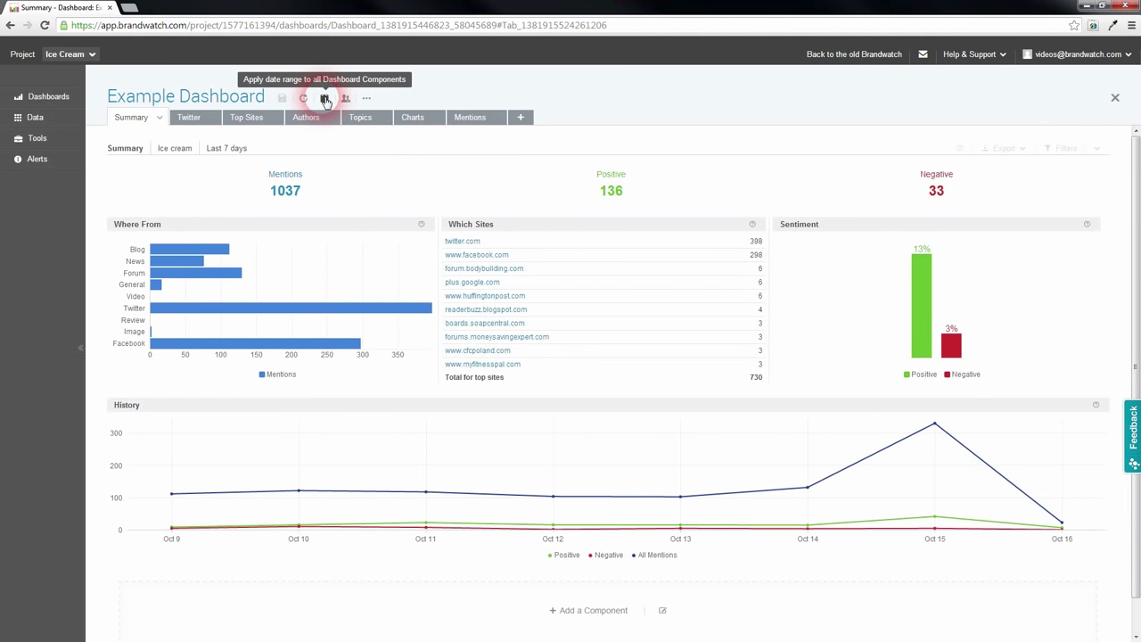
click(325, 99)
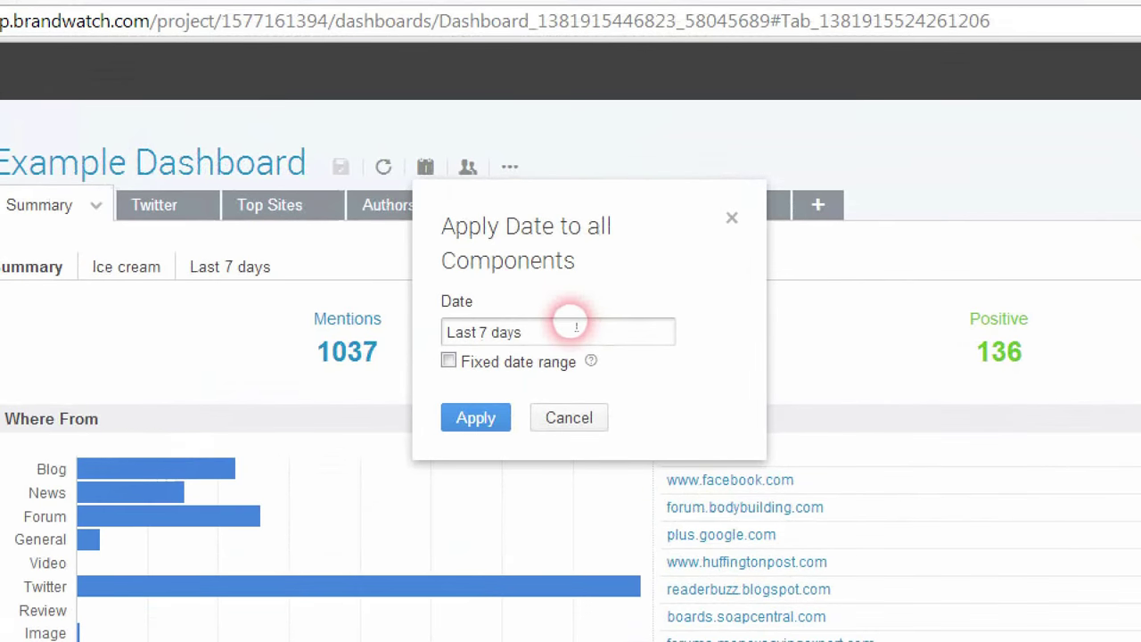
click(430, 193)
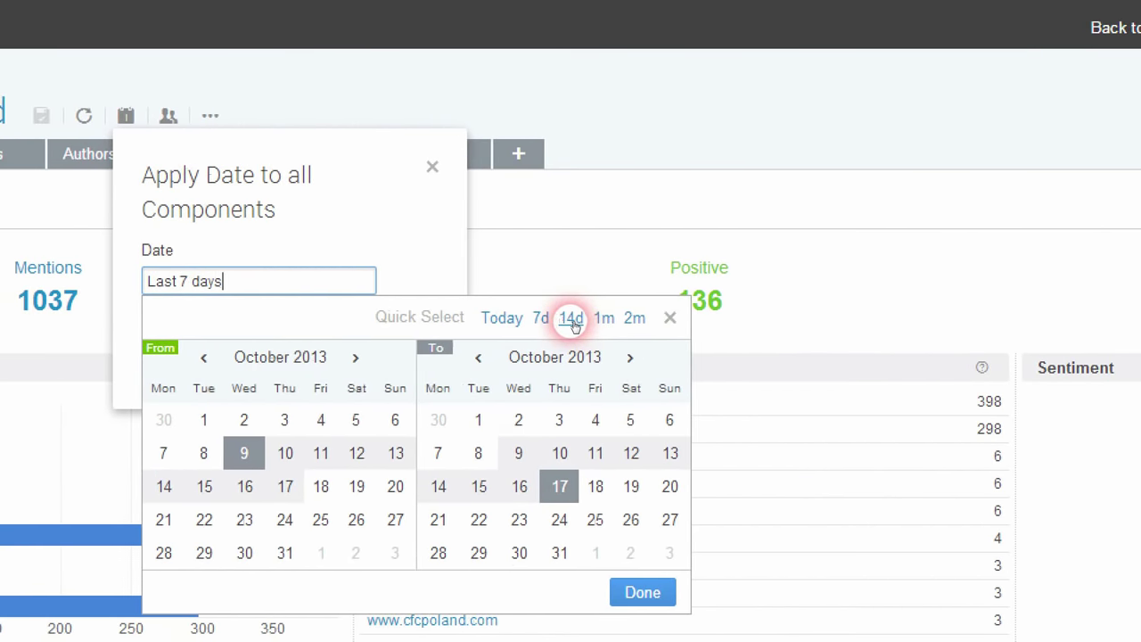
click(576, 322)
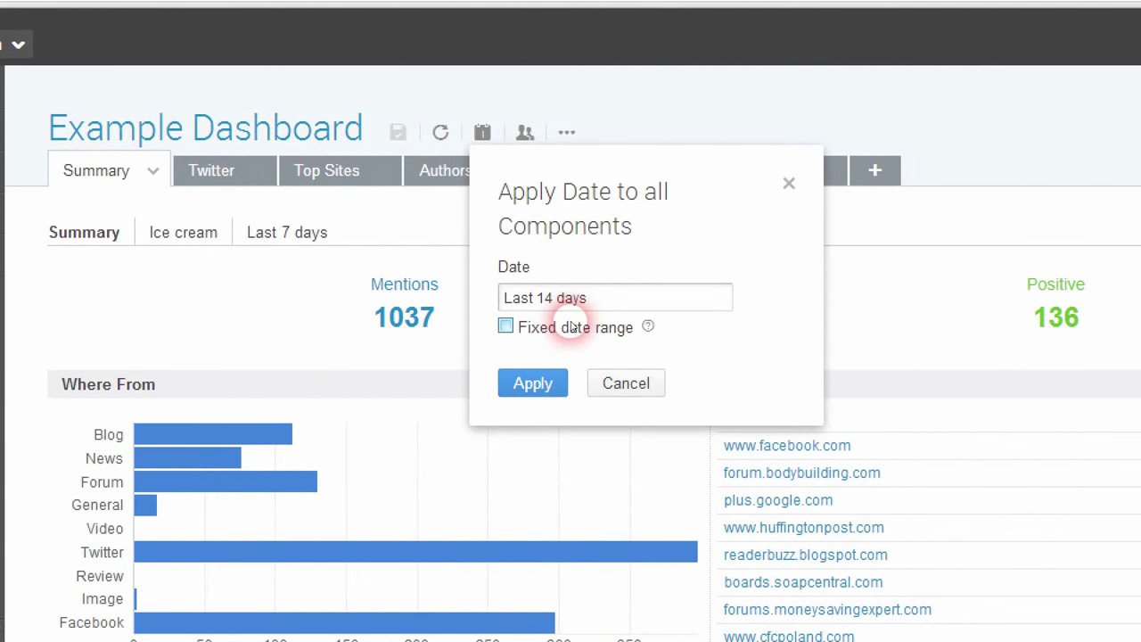
click(571, 327)
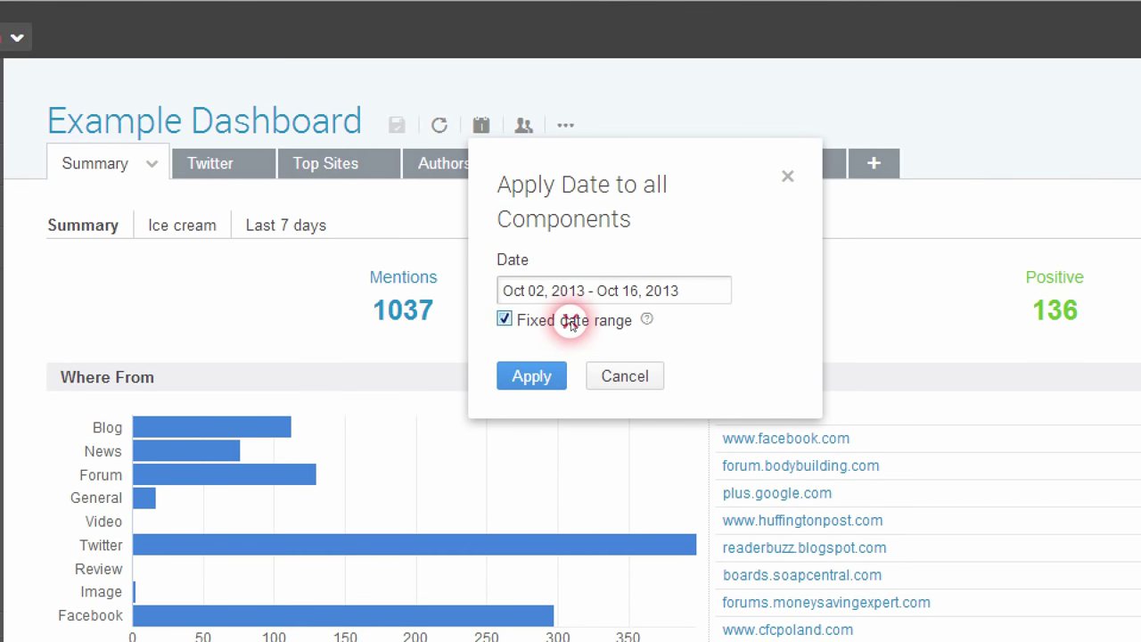
click(572, 323)
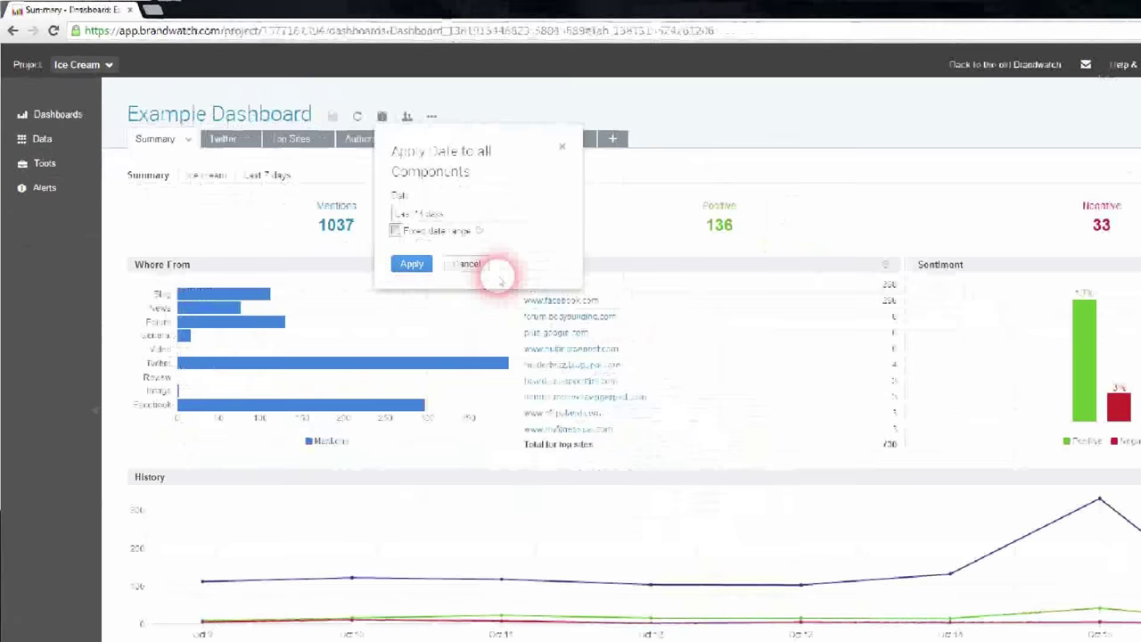
click(623, 375)
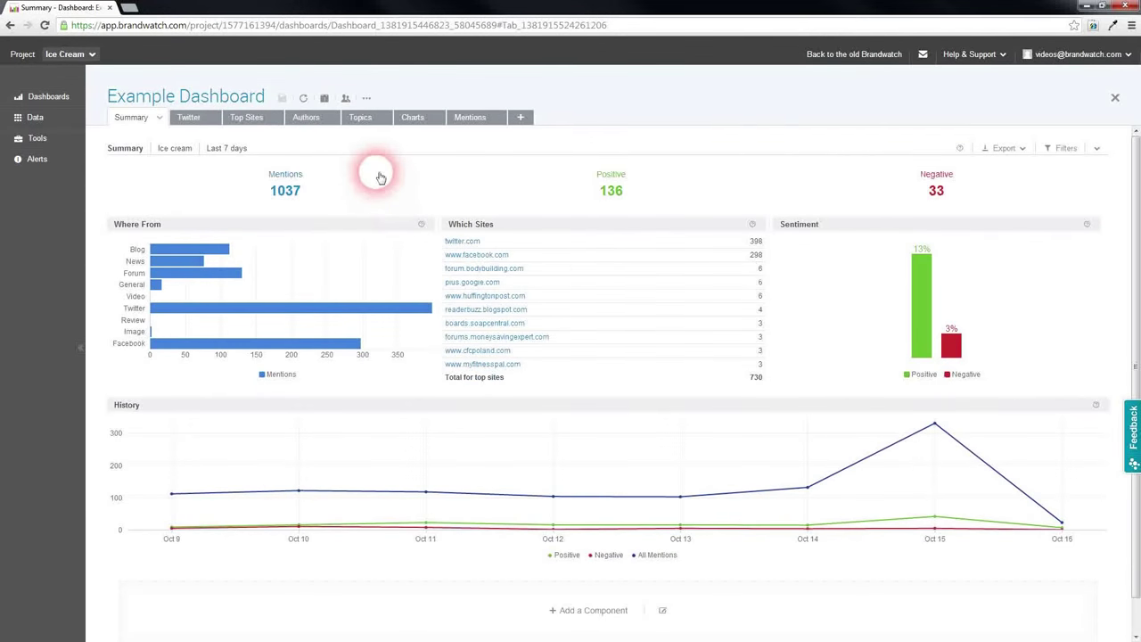
click(367, 98)
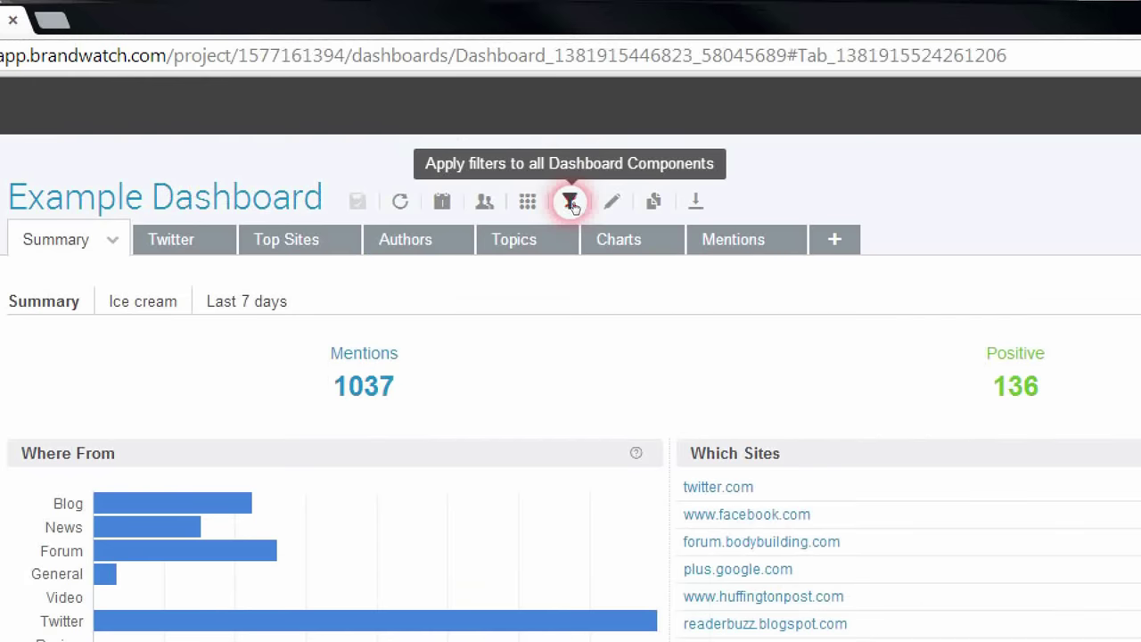
- Review the Site filter options for all components, then cancel without applying any filters
click(390, 99)
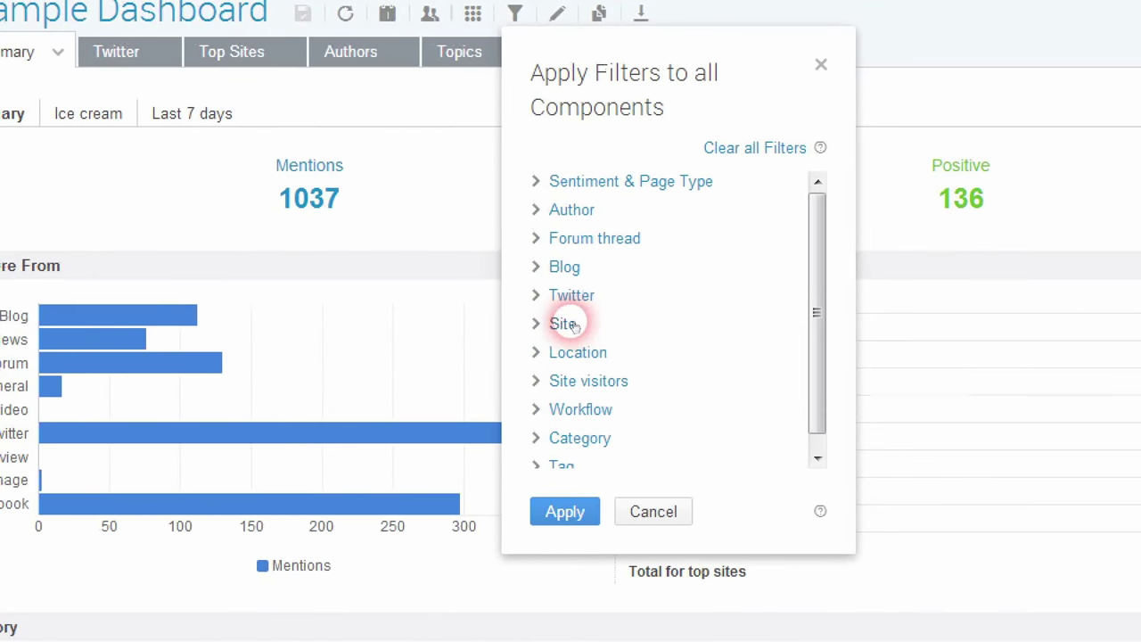
click(556, 361)
scroll(599, 332, down, 2)
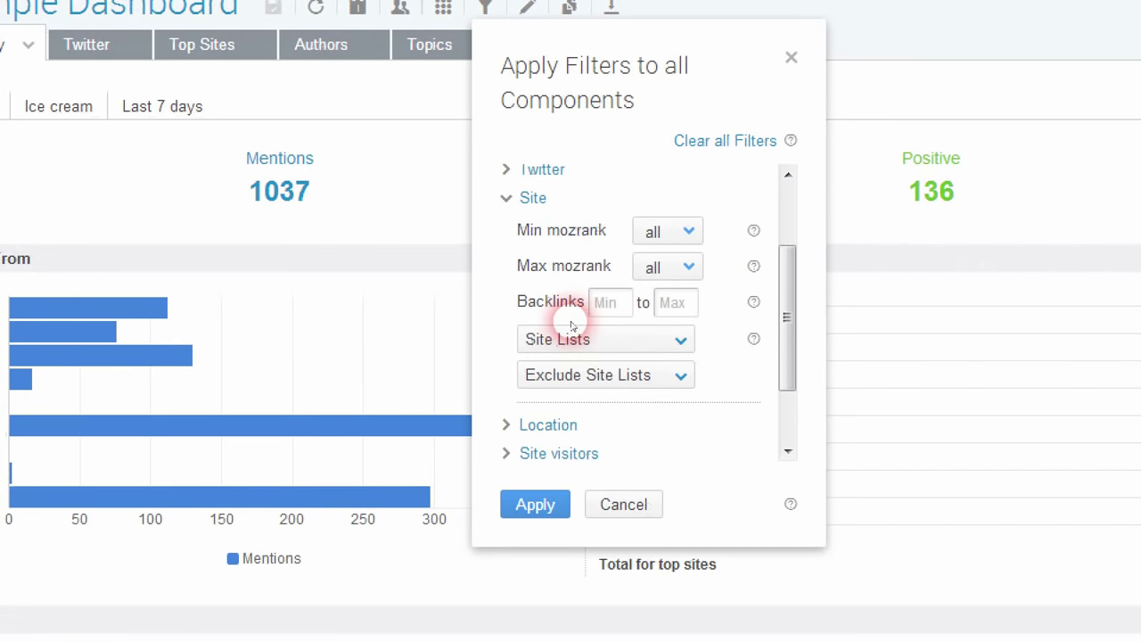
scroll(571, 326, up, 3)
click(540, 319)
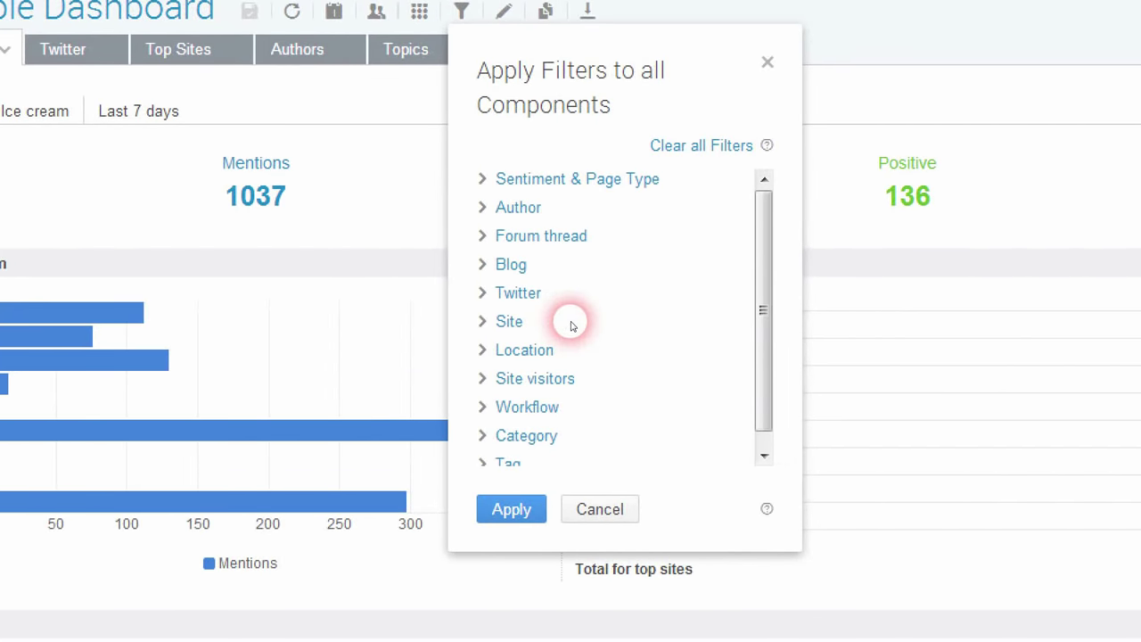
scroll(570, 323, down, 1)
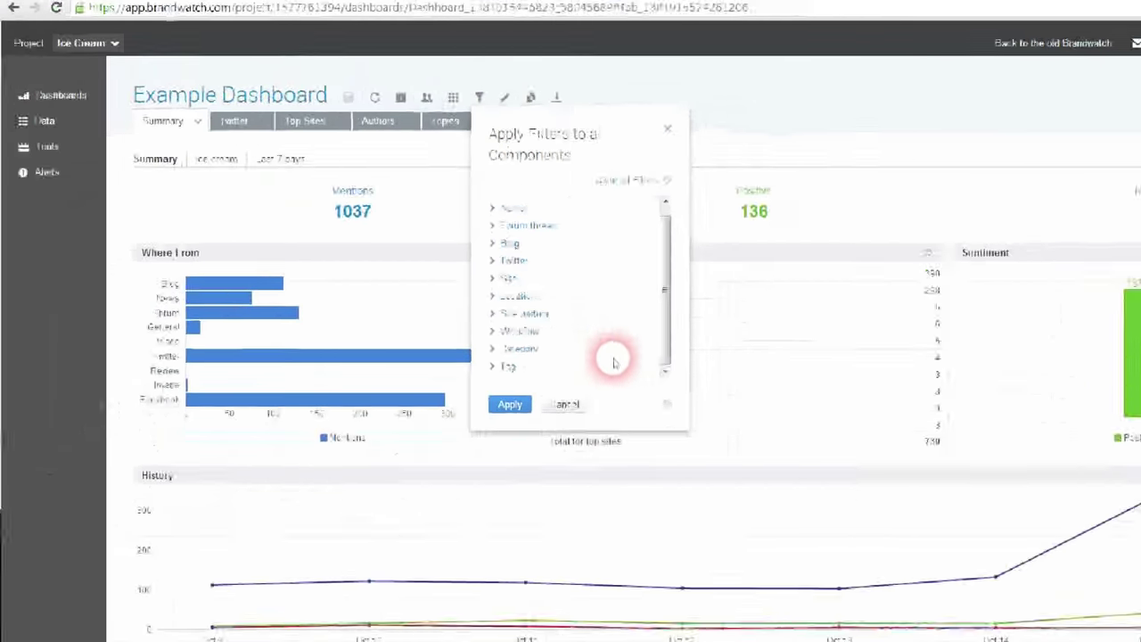
click(452, 347)
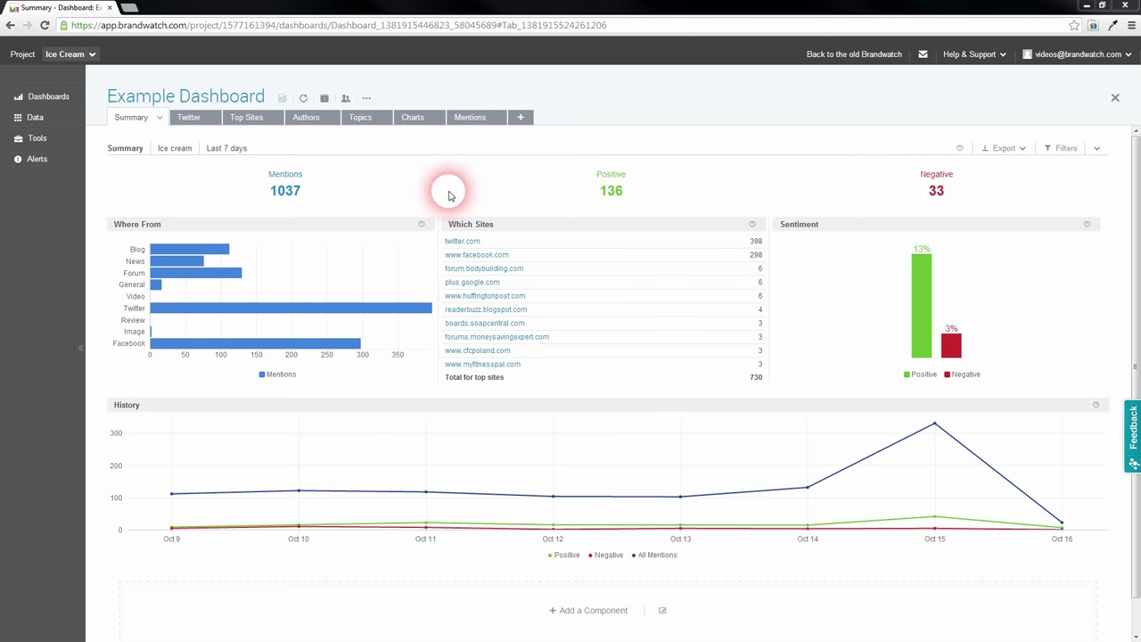
click(189, 119)
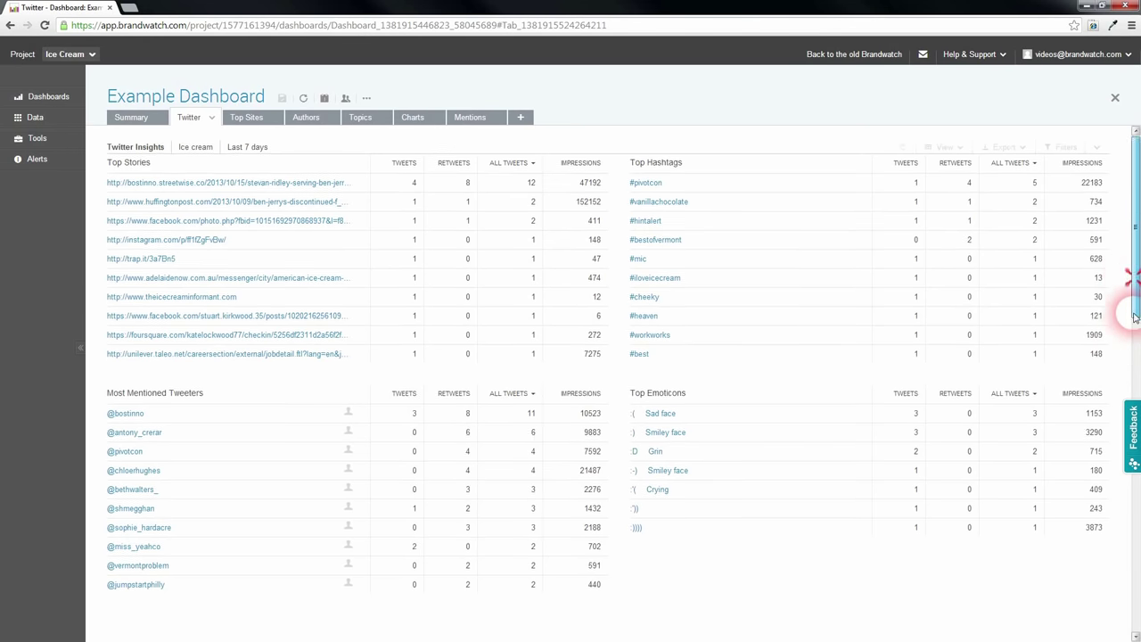
- Scroll the Twitter page down toward the Popular Tweets list
drag(1133, 306, 1133, 464)
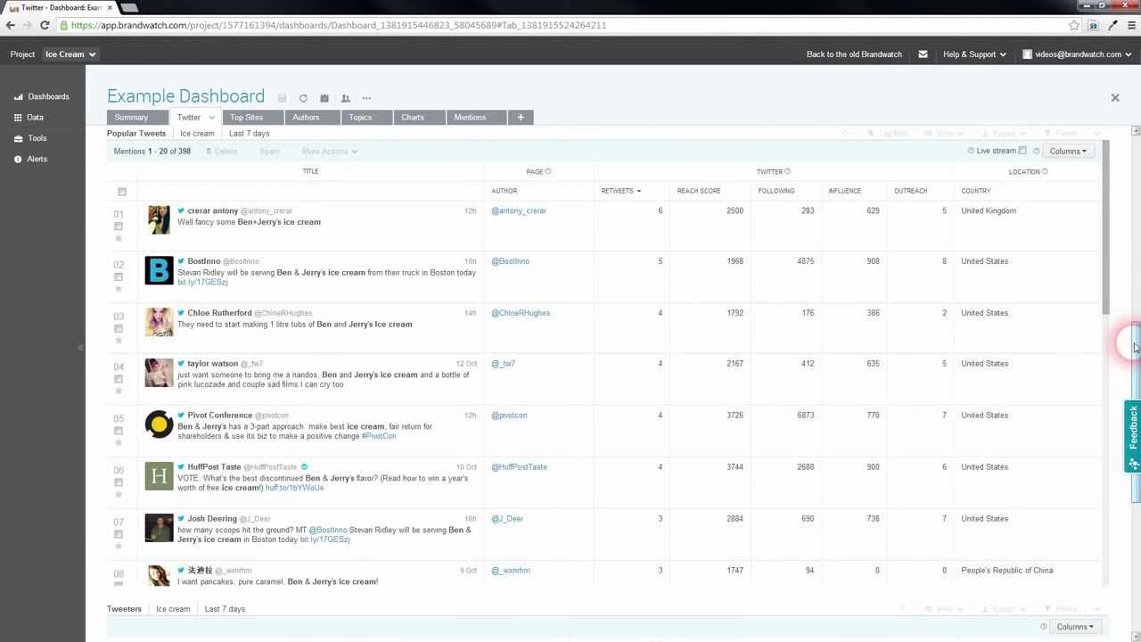
- Scroll further down the Twitter page to bring the Tweeters table into view
drag(1132, 341, 1136, 499)
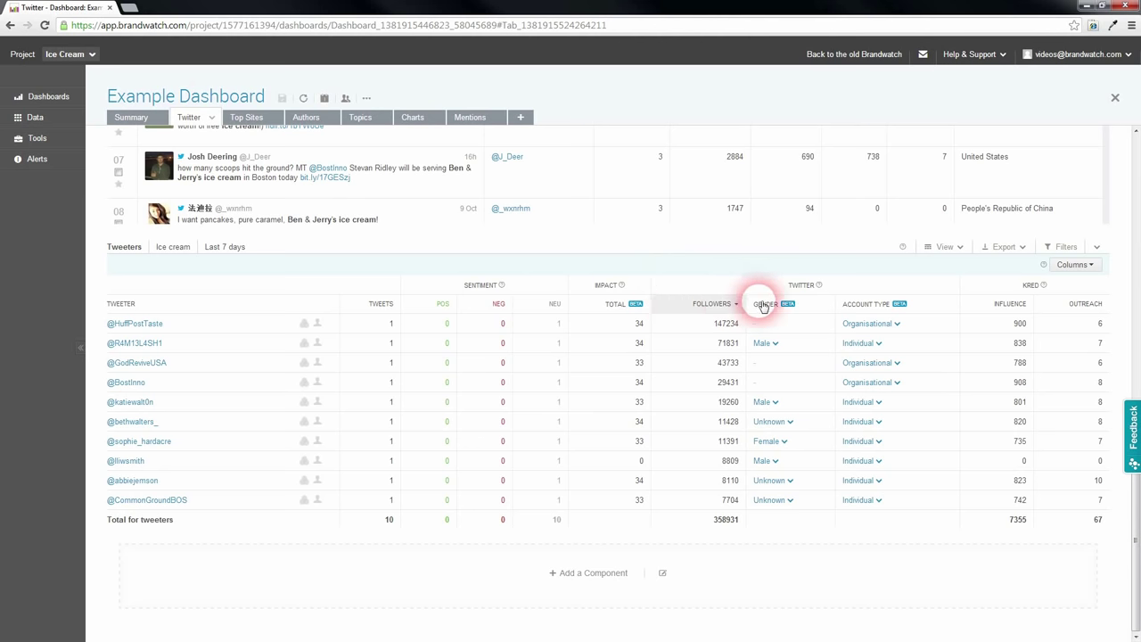
- Sort the Tweeters table by Influence, then by Outreach, and go to the Top Sites page
click(987, 307)
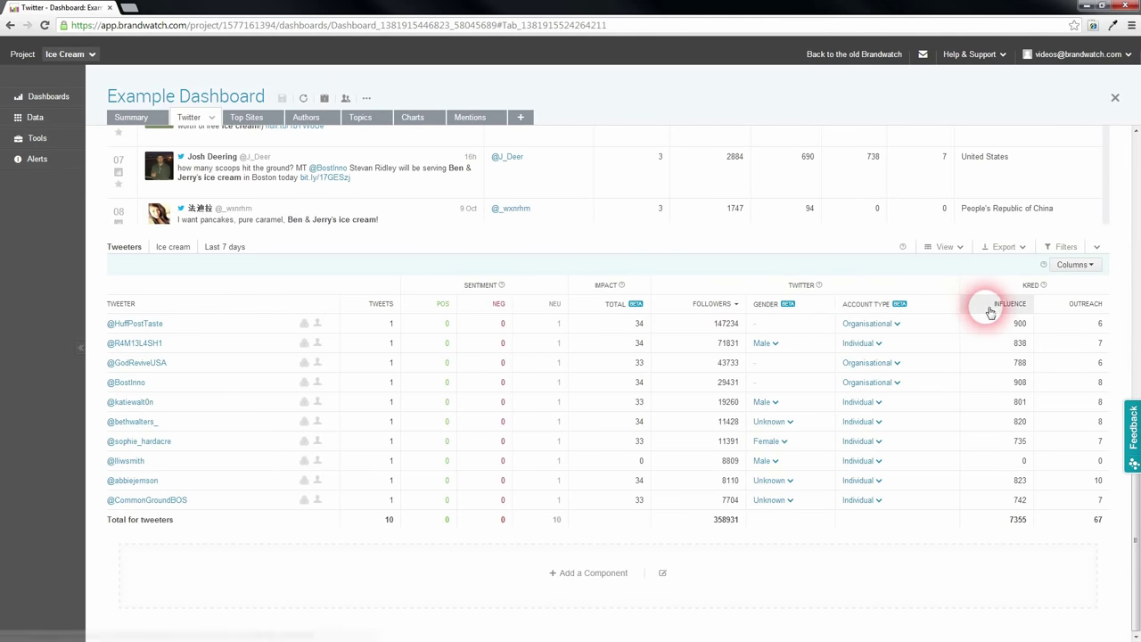
click(975, 307)
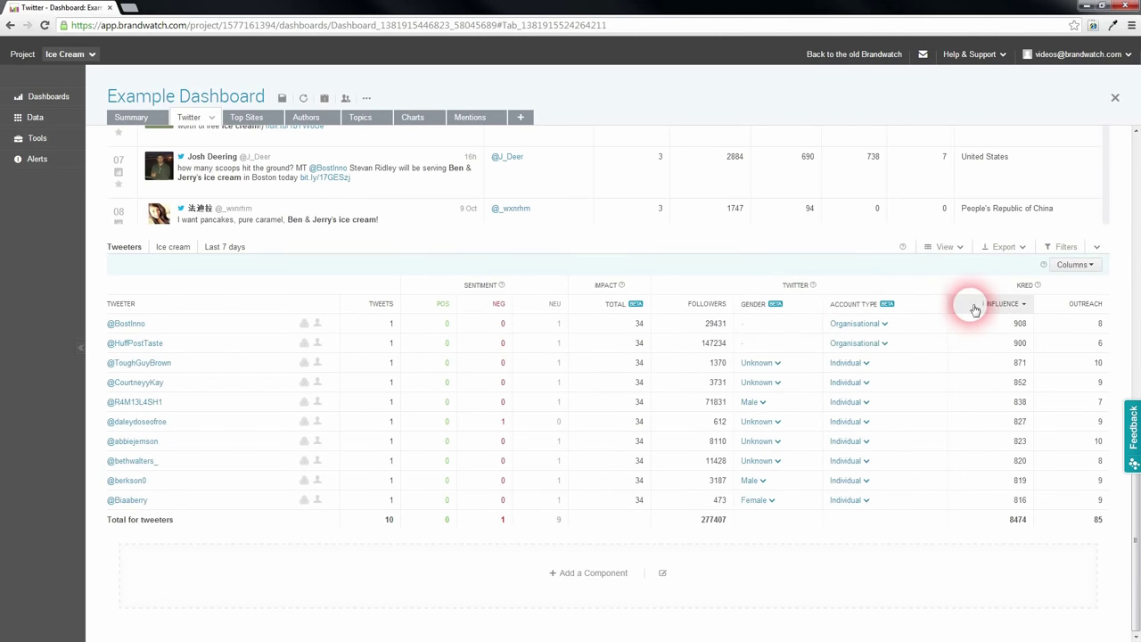
click(1060, 306)
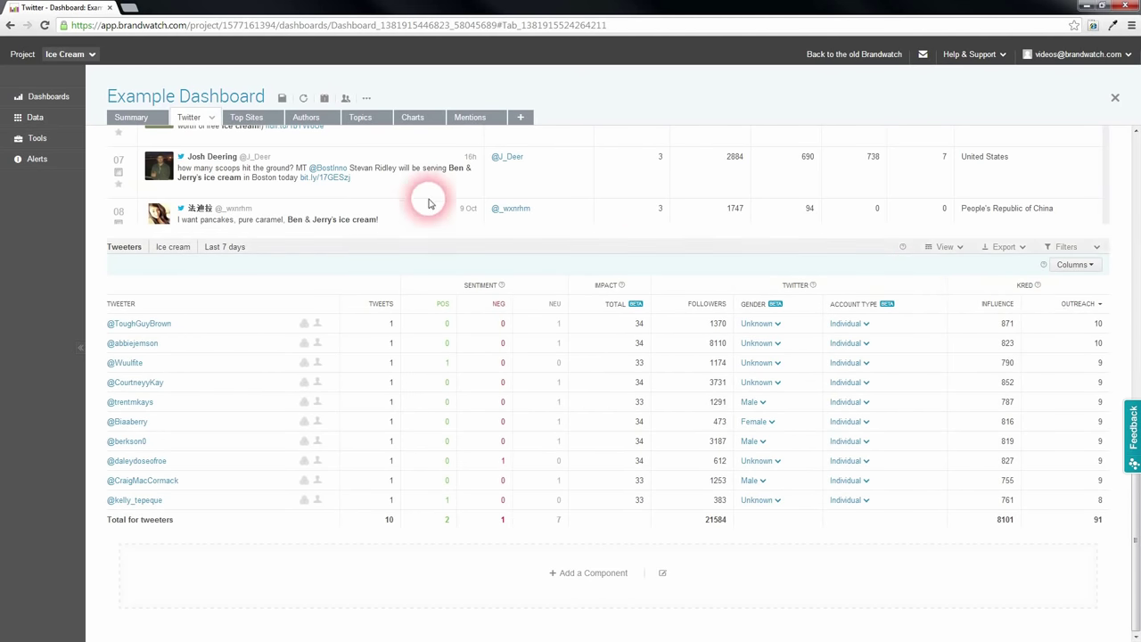
click(252, 116)
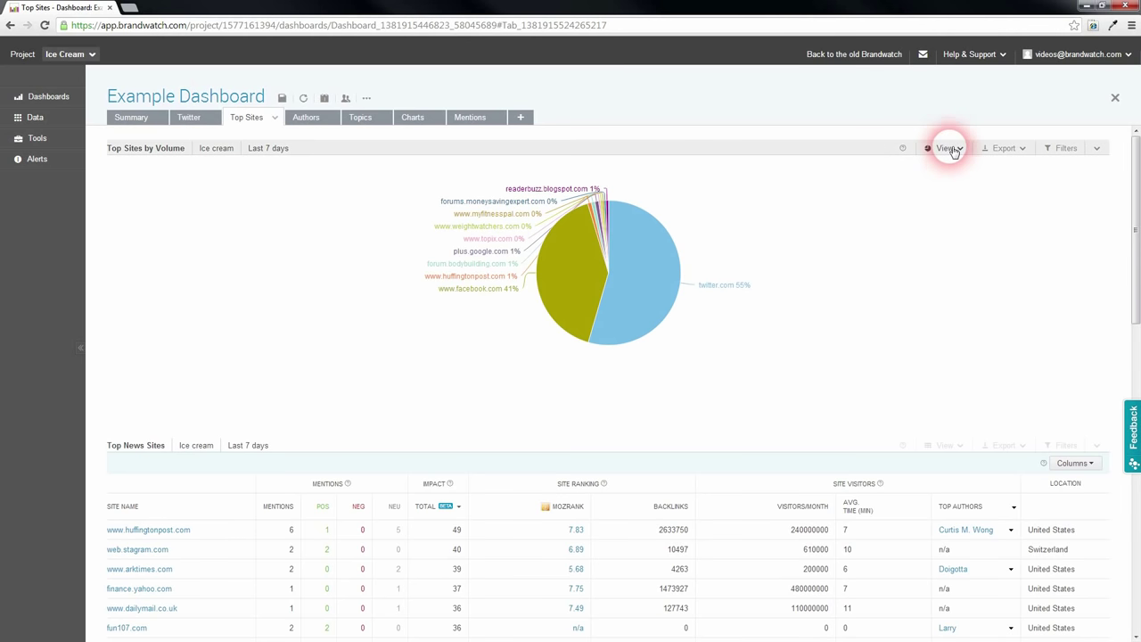
- Display Top Sites by Volume as a table and scroll down to Top News Sites
click(951, 148)
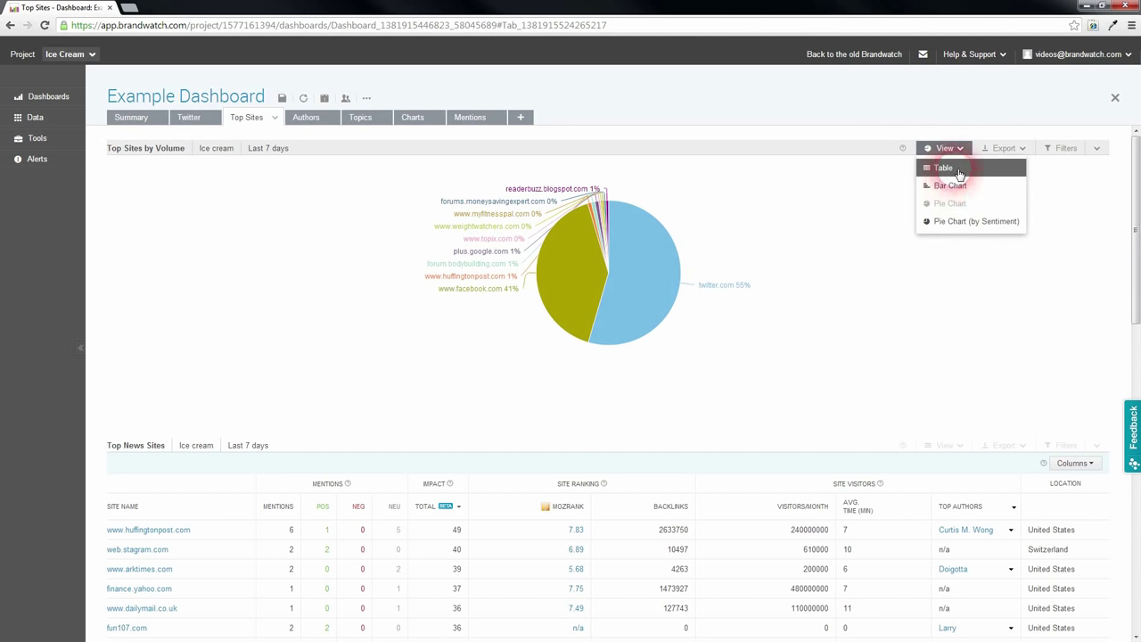
click(943, 168)
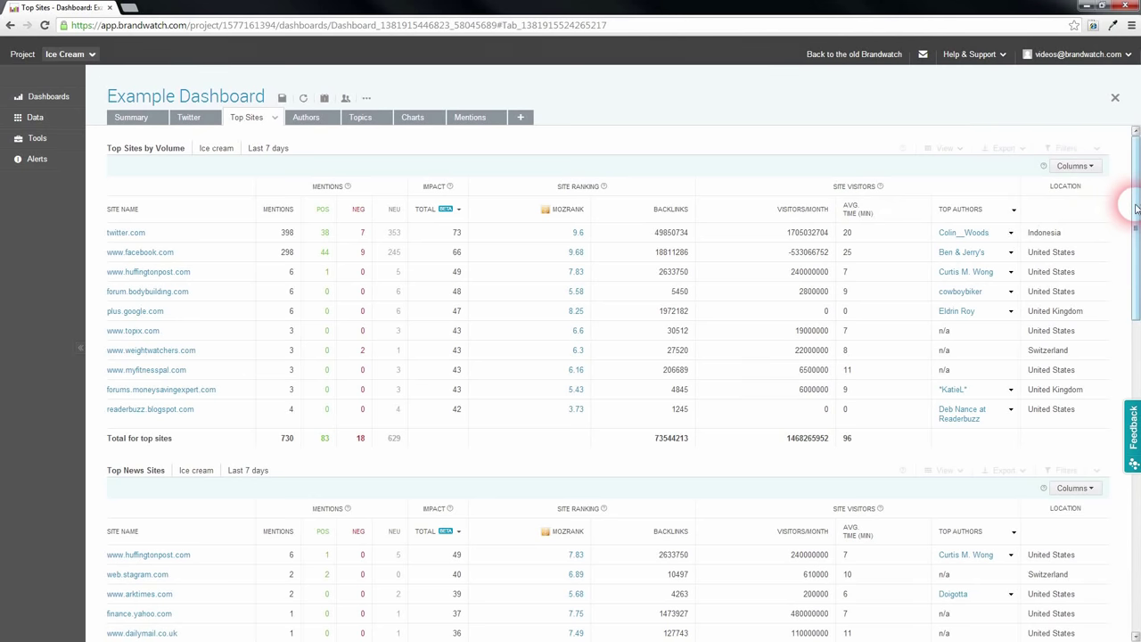
drag(1133, 207, 1137, 291)
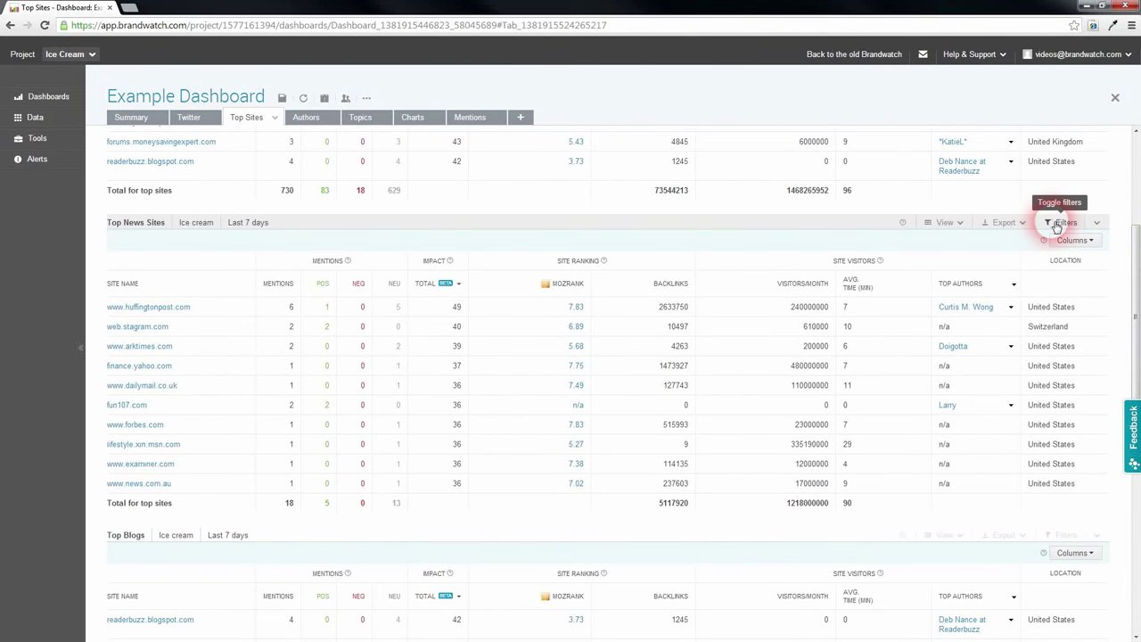
- Inspect the Sentiment & Page Type filters on Top News Sites, then go to the Authors page
click(1055, 224)
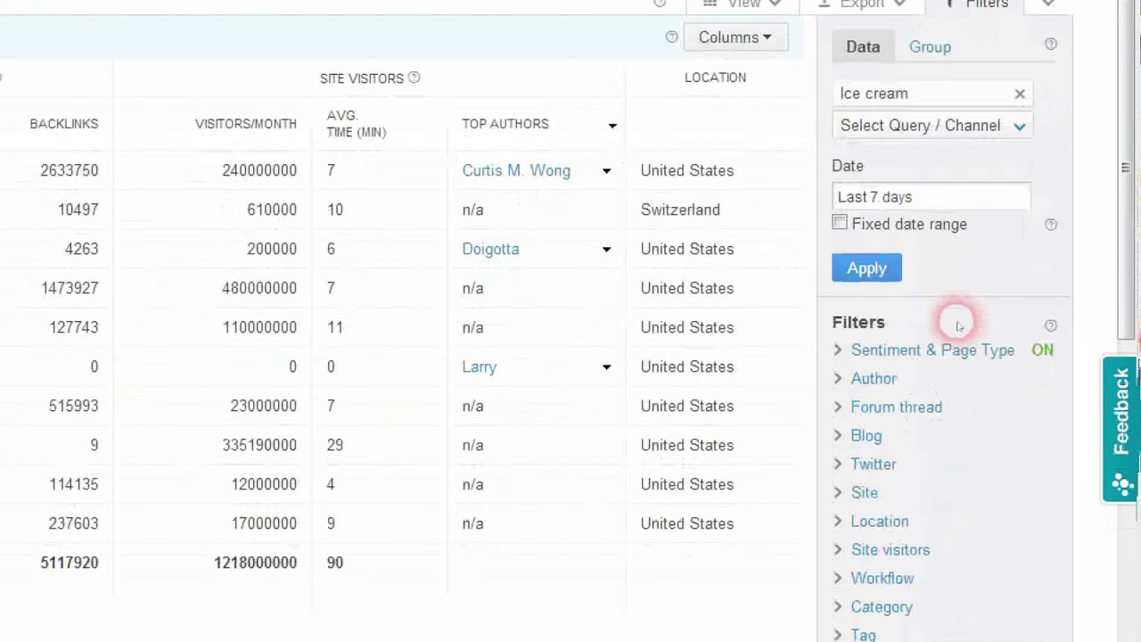
click(960, 351)
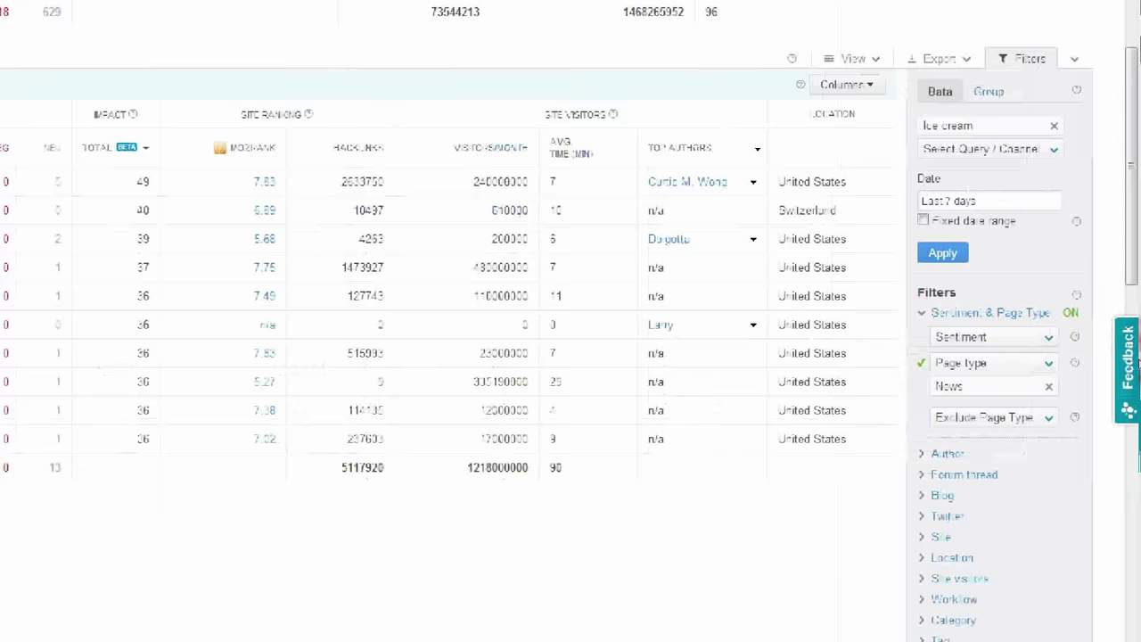
click(1026, 310)
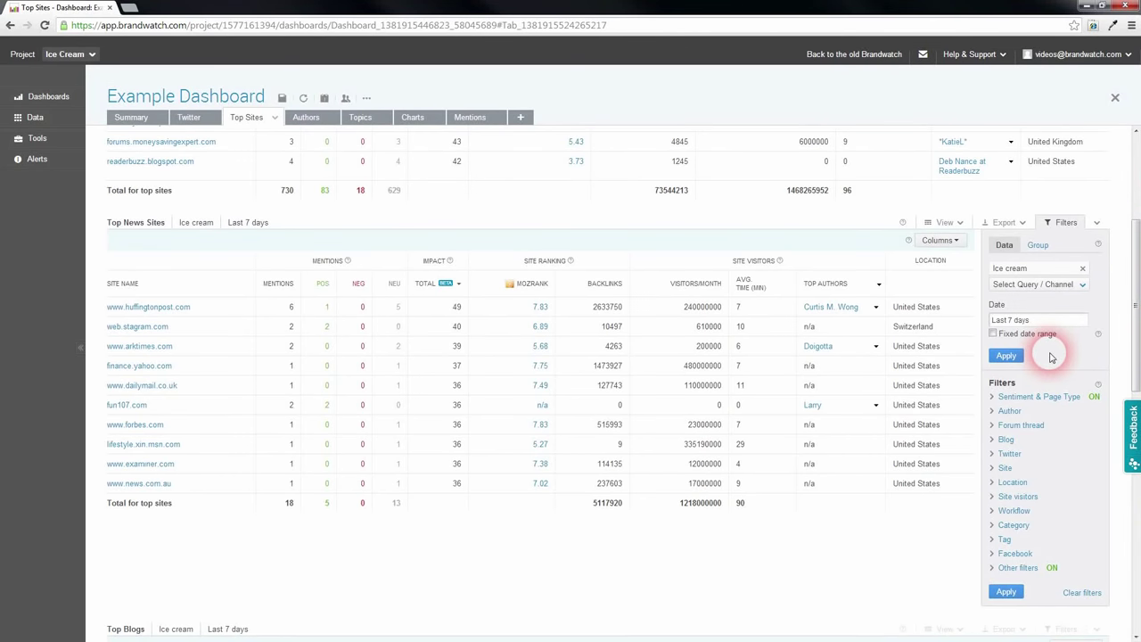
click(301, 118)
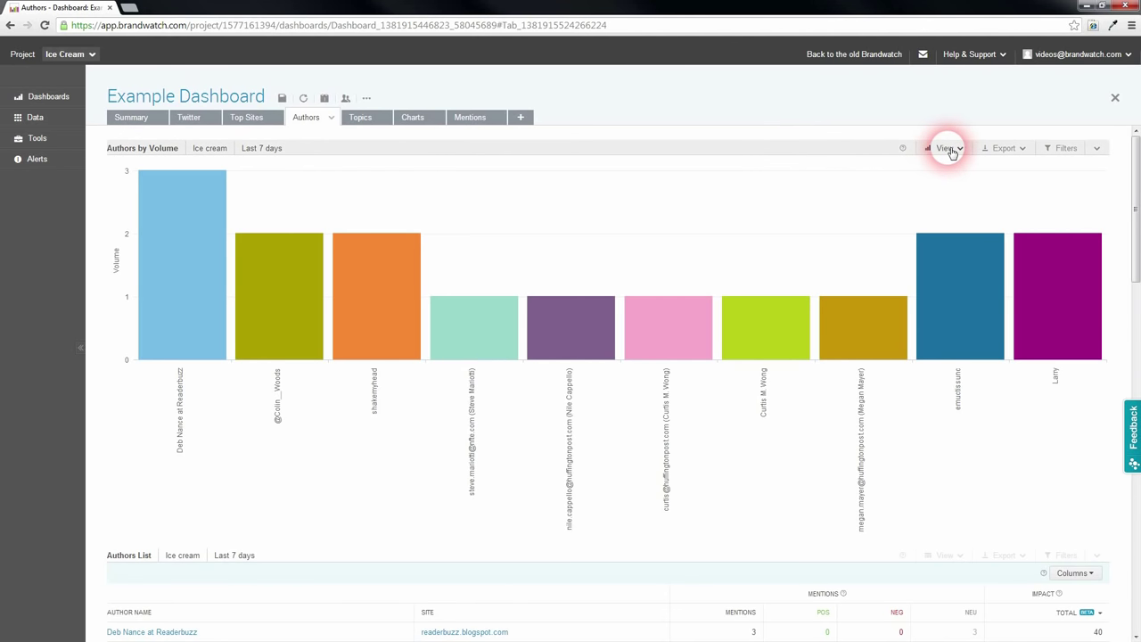
- Show Authors by Volume as a table sorted by Mentions, then move to the Topics page
click(950, 150)
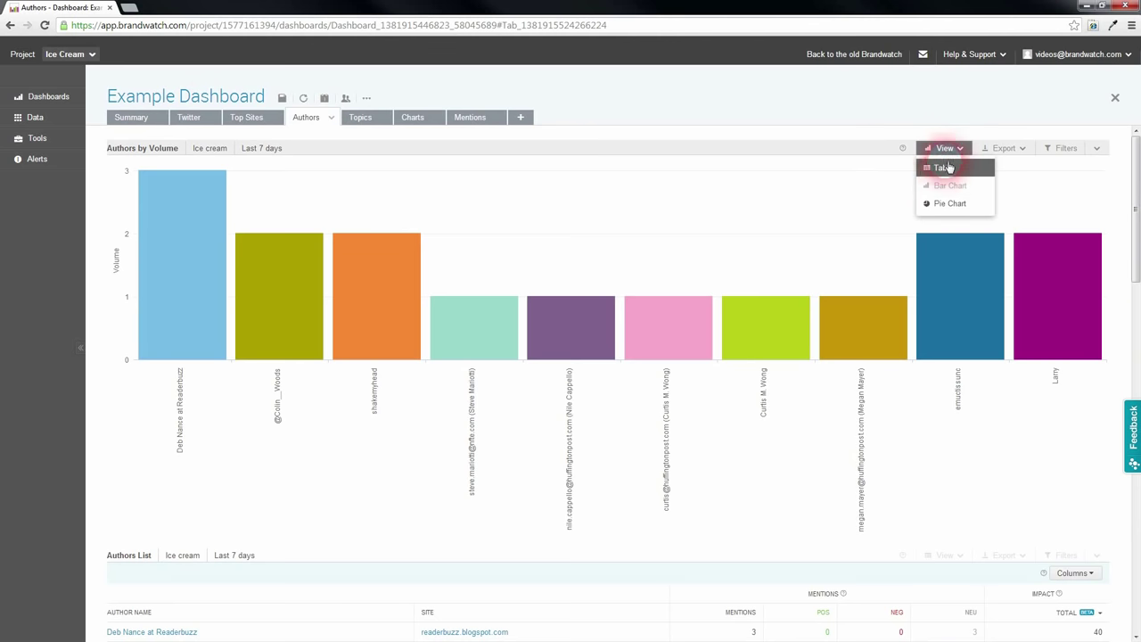
click(943, 168)
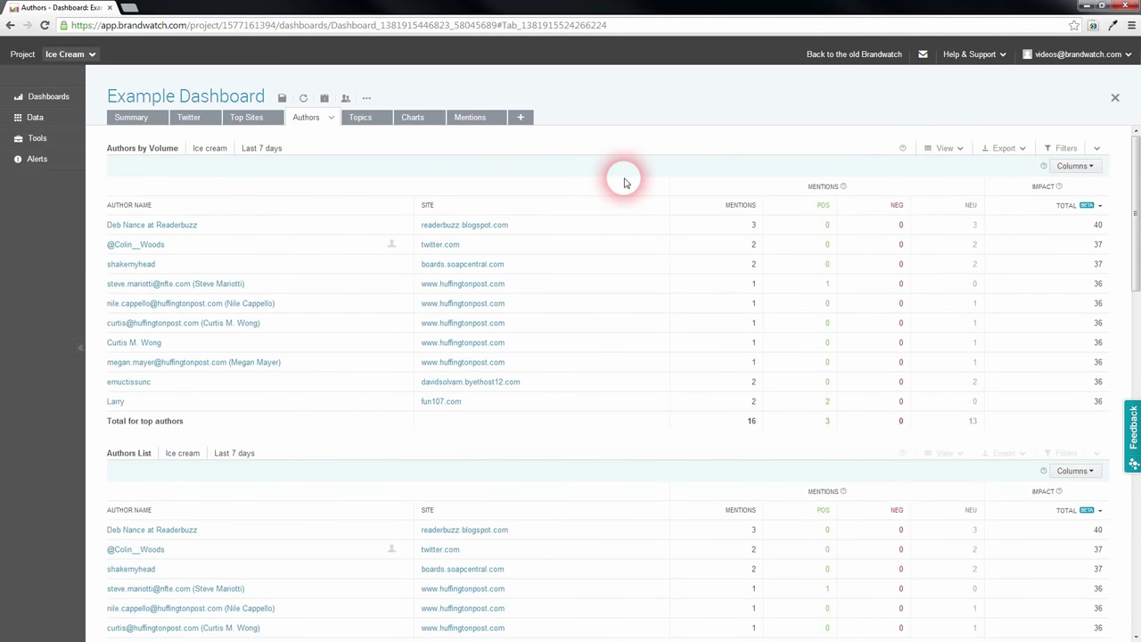
click(726, 208)
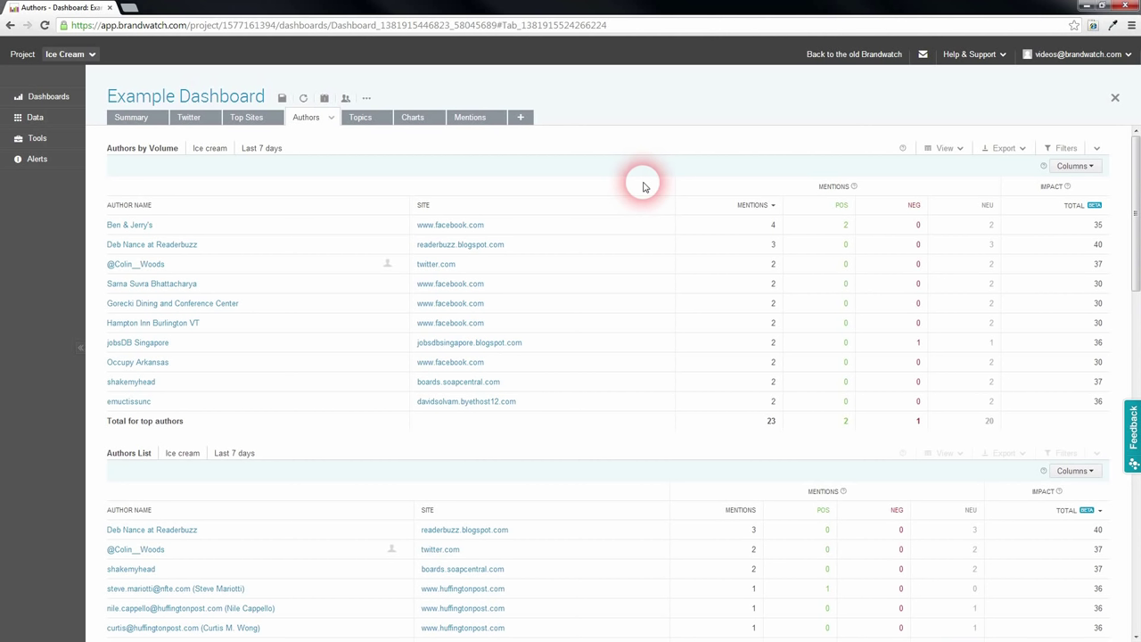
click(361, 119)
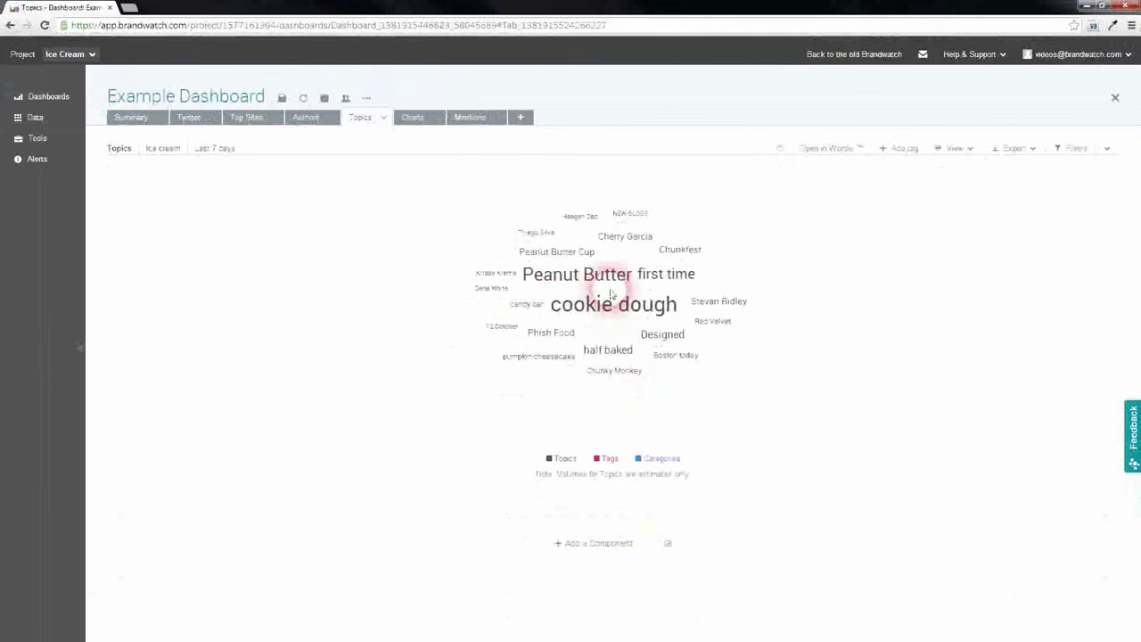
- Switch the Example Dashboard to its Charts page showing Sentiment by Day and Page Types by Day
click(414, 118)
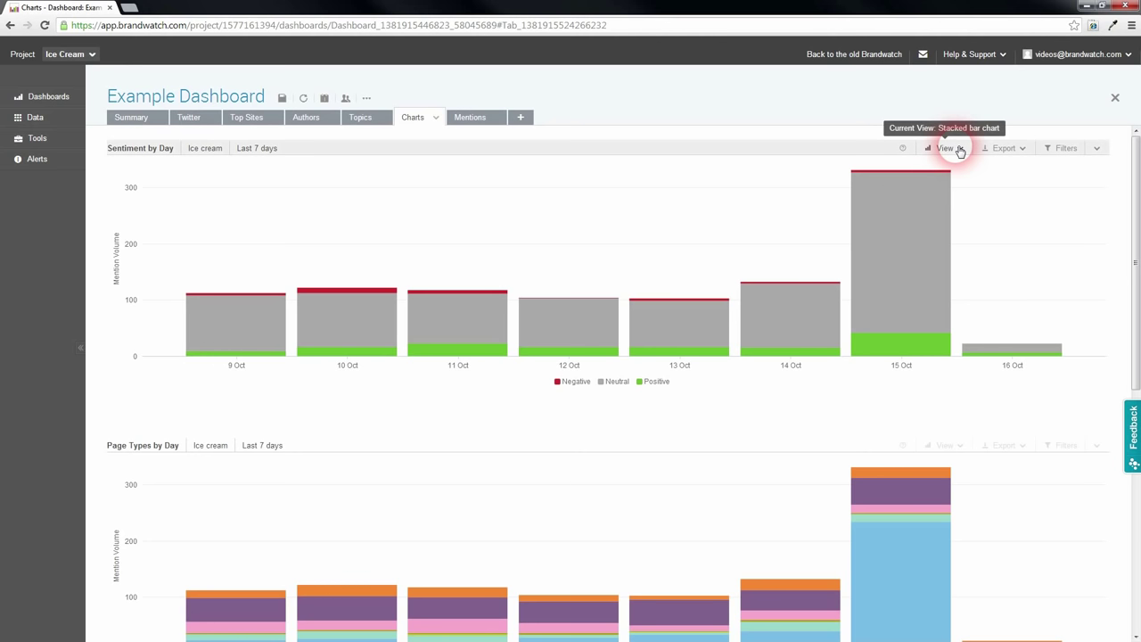
click(959, 152)
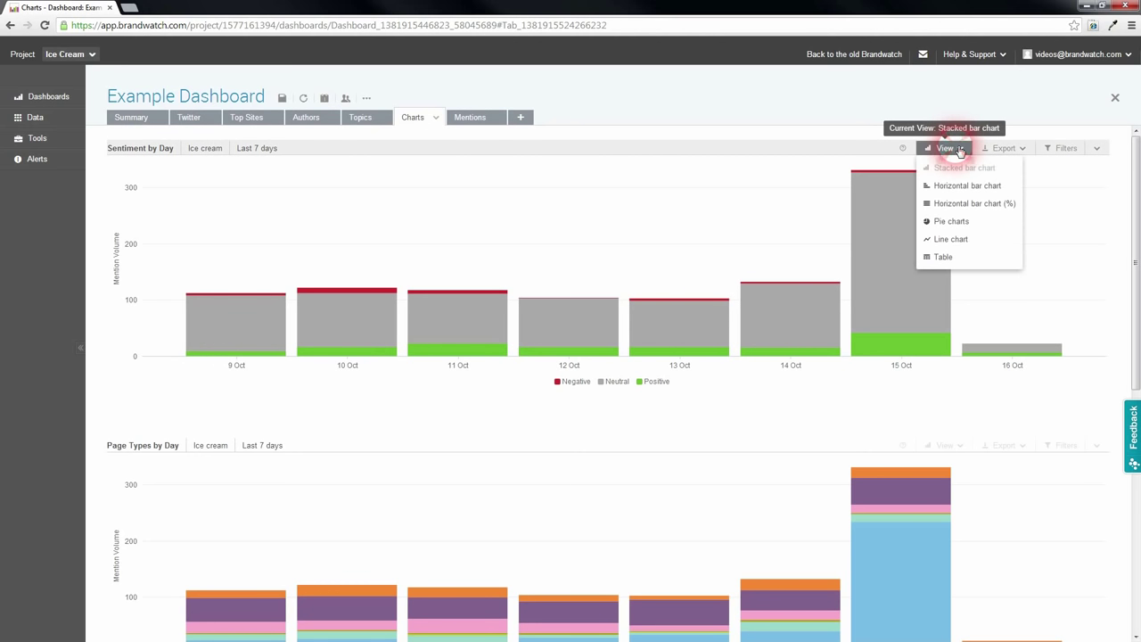
click(959, 151)
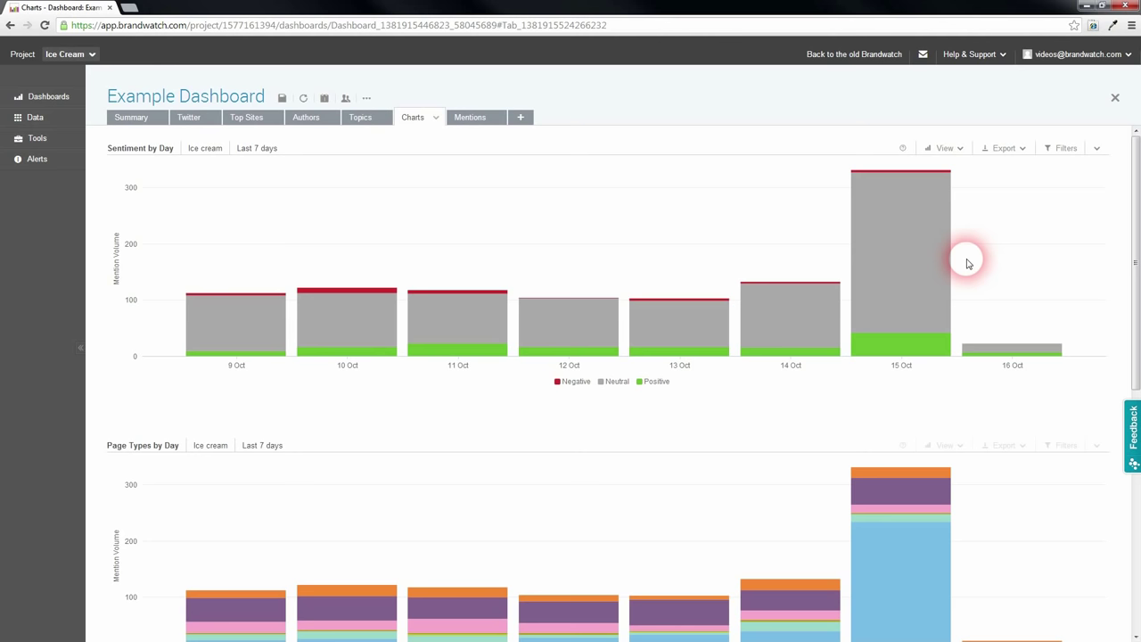
click(959, 151)
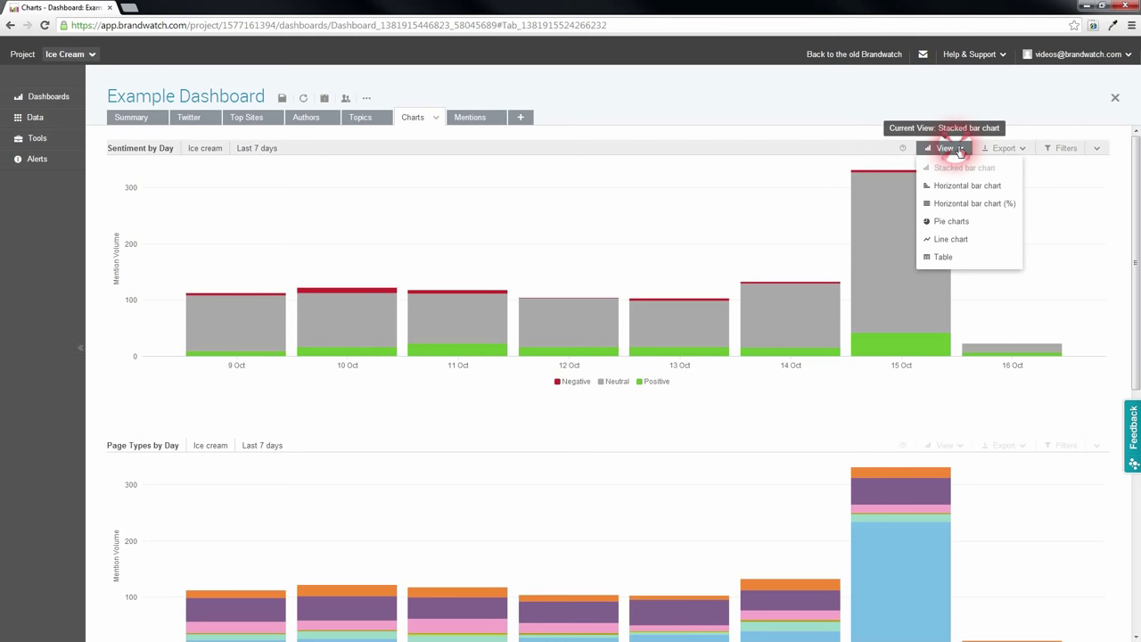
click(957, 149)
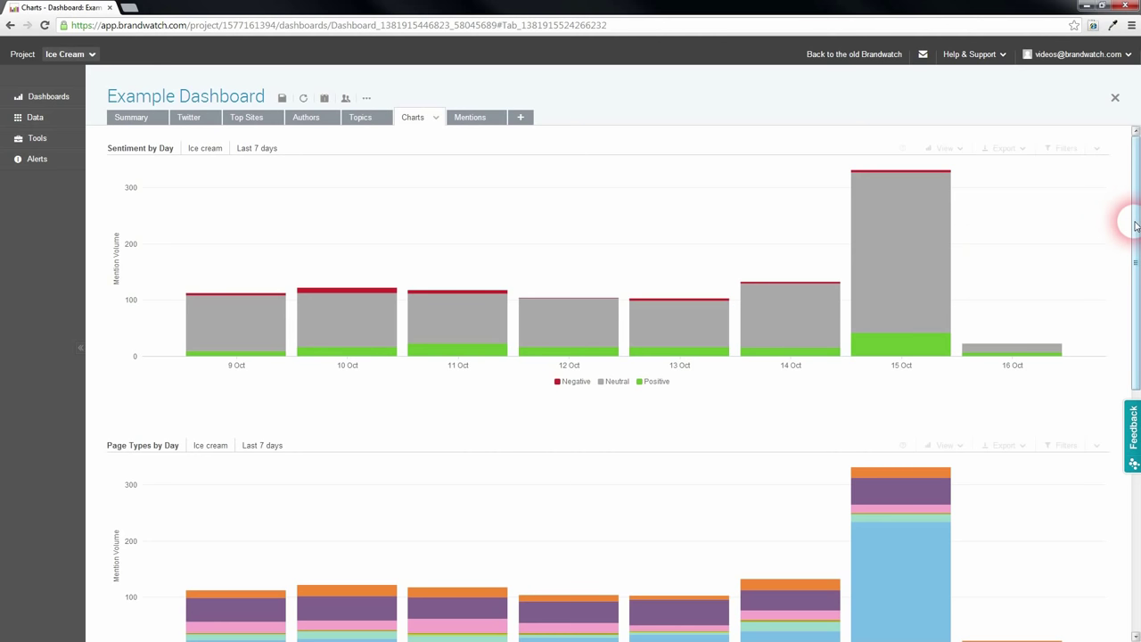
drag(1135, 225, 1136, 317)
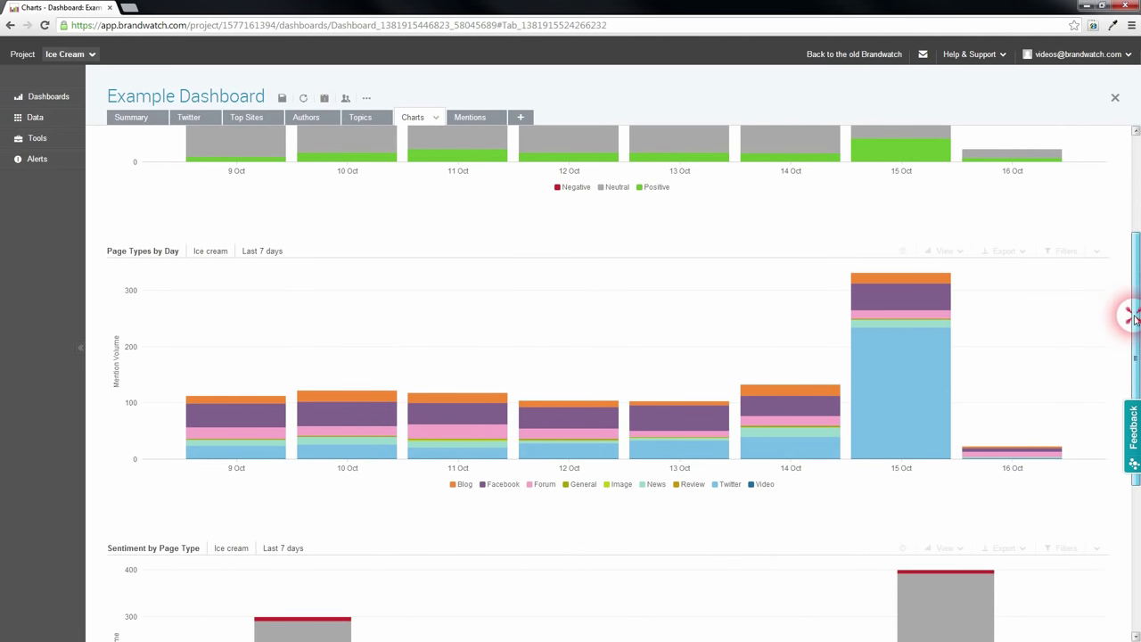
drag(1135, 319, 1134, 454)
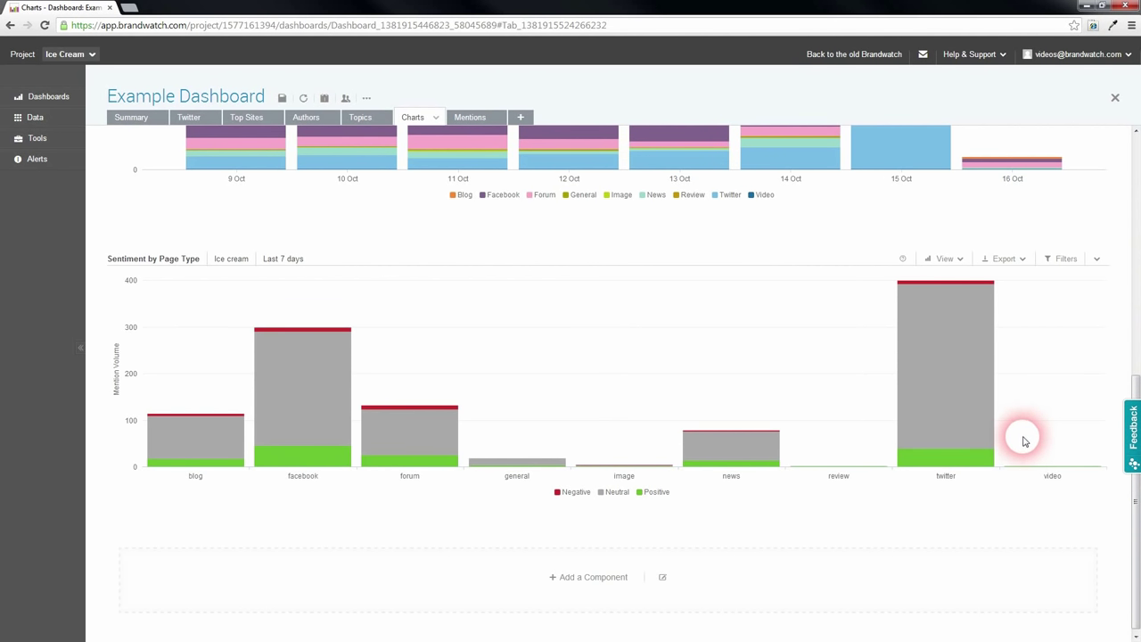
mouse_move(965, 462)
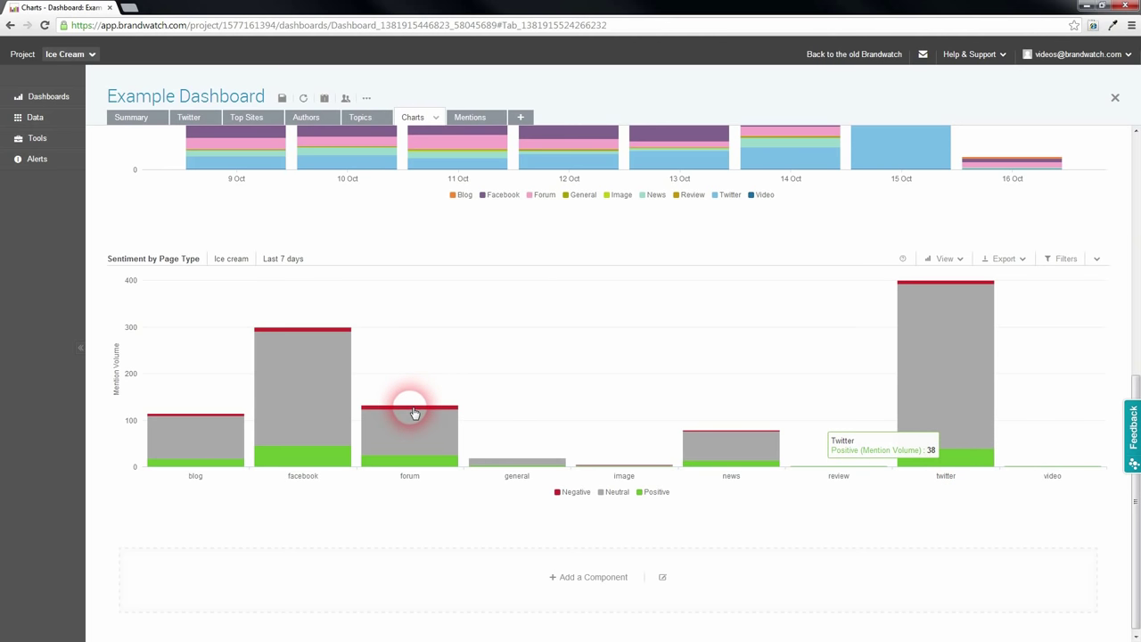
mouse_move(414, 409)
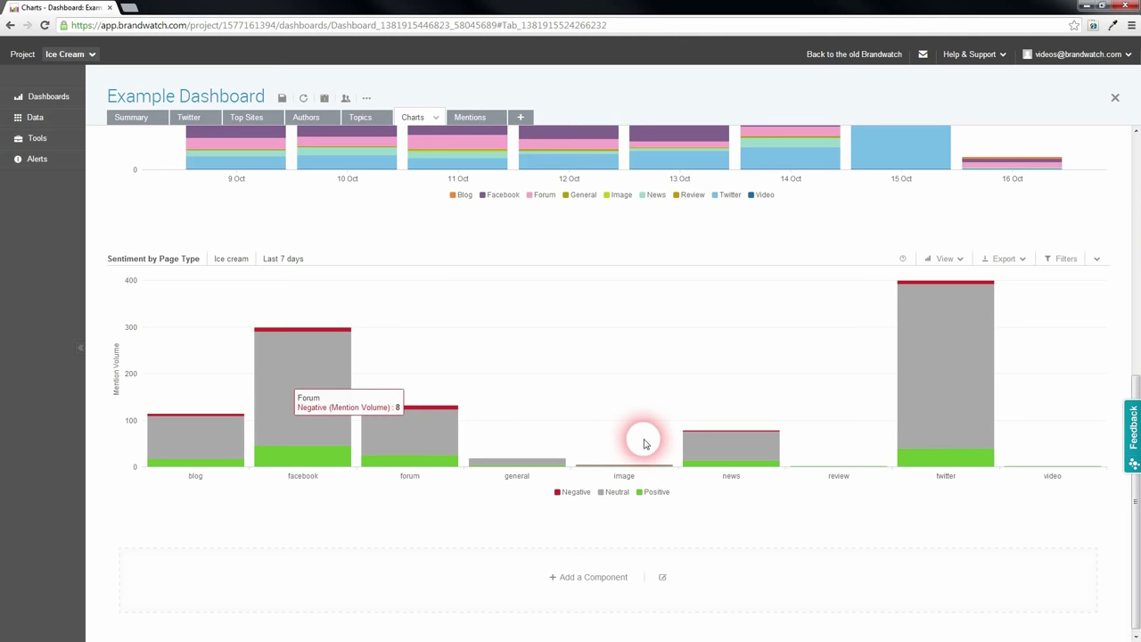
click(908, 457)
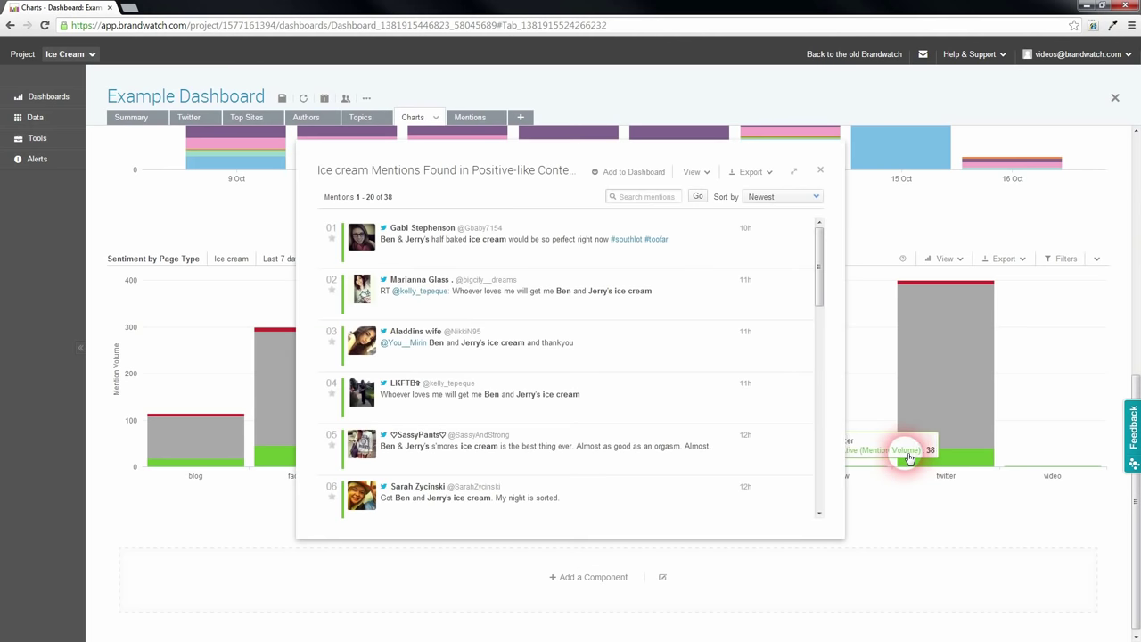
click(821, 173)
- Open the Mentions list of 1037 ice cream mentions, jump to page 6, then return to the top
click(487, 118)
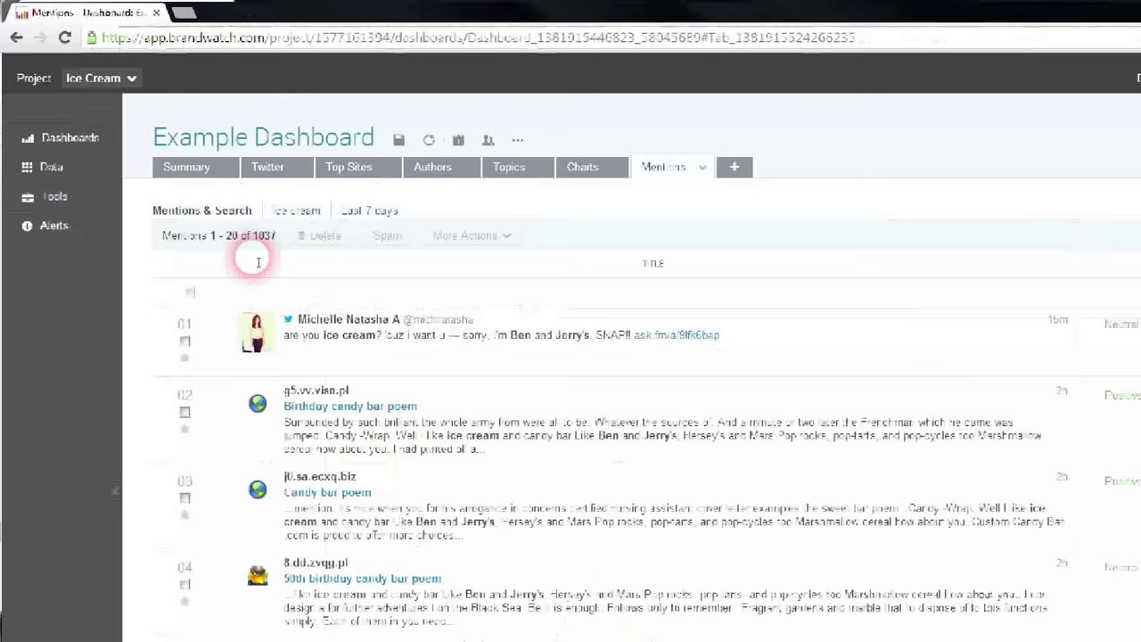
drag(1103, 233, 1105, 527)
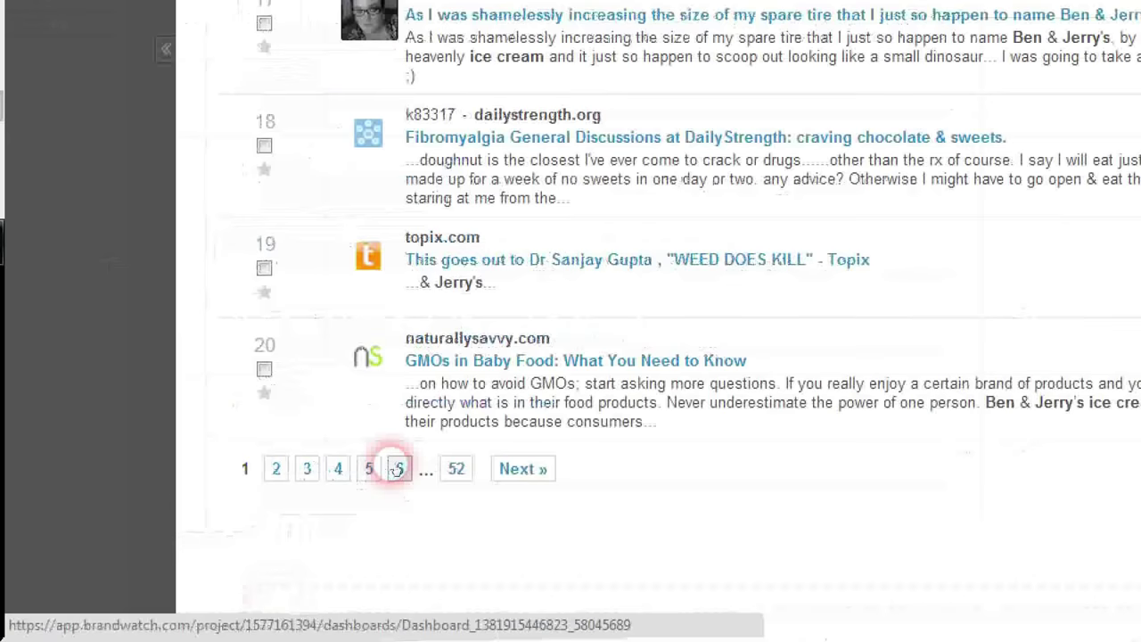
click(398, 468)
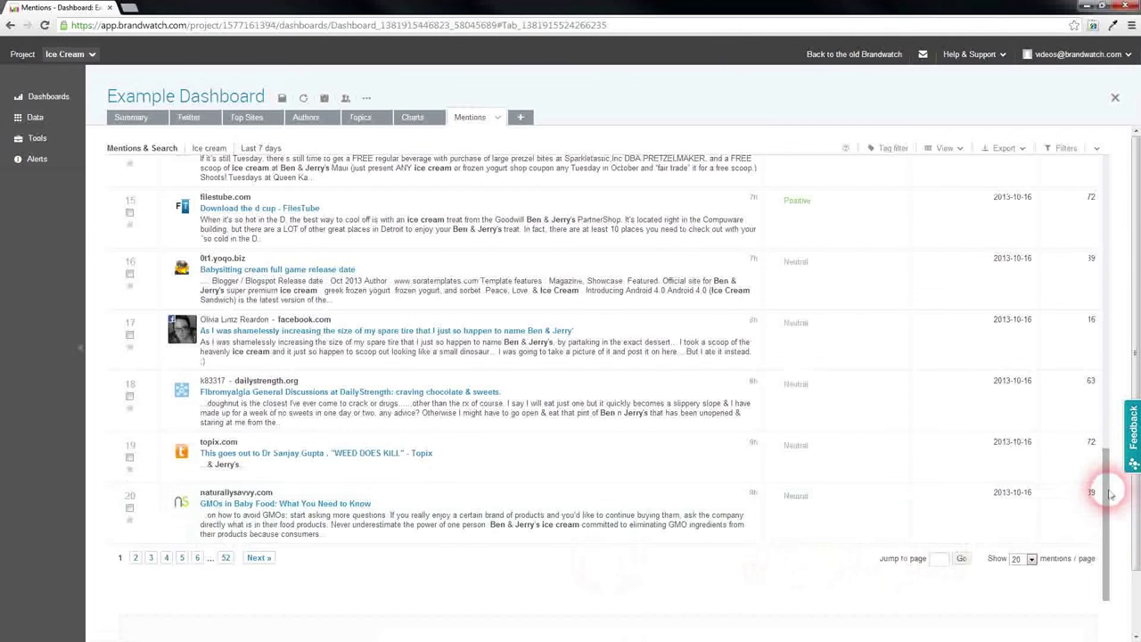
drag(1102, 476, 1070, 166)
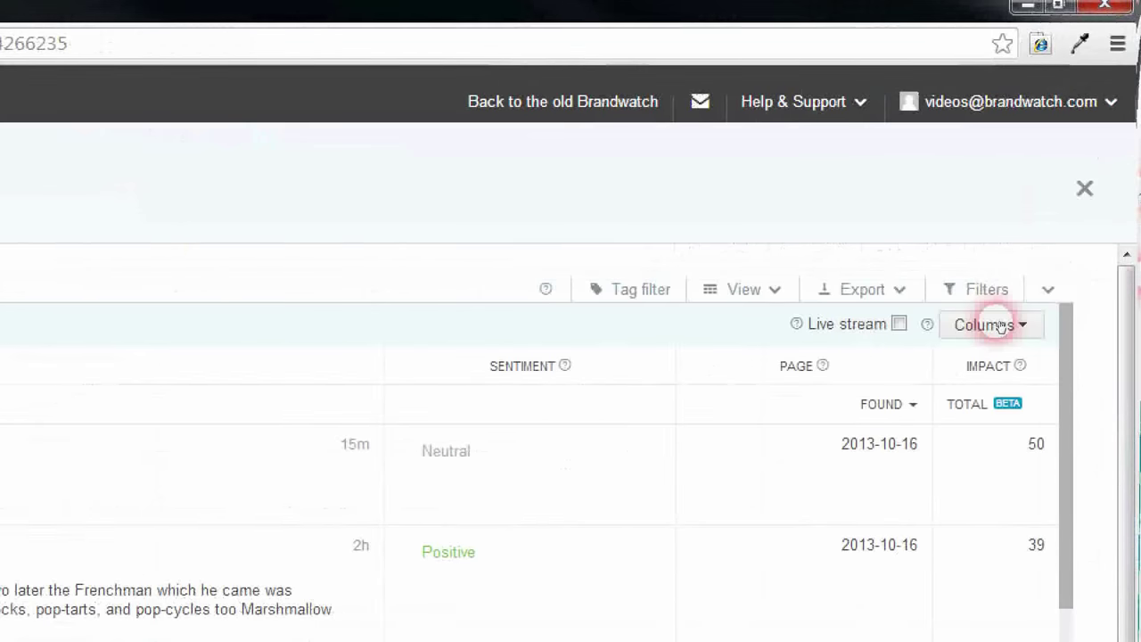
- In Show / Hide Columns, tick only the Site sub-column under Site and apply it to the mentions list
click(997, 325)
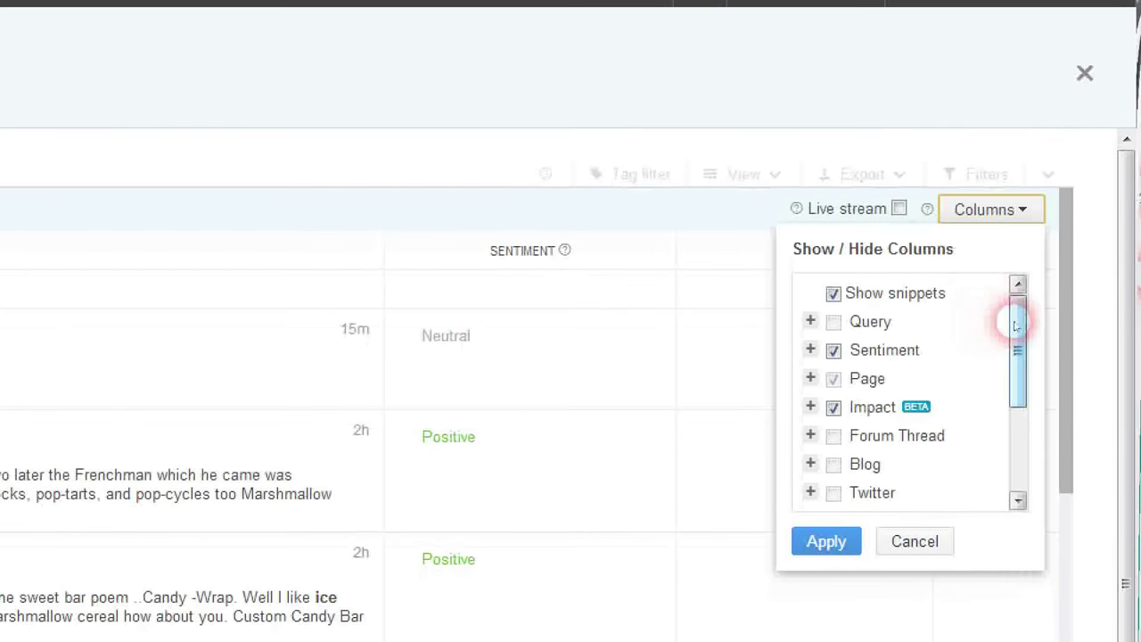
drag(1013, 328, 1021, 379)
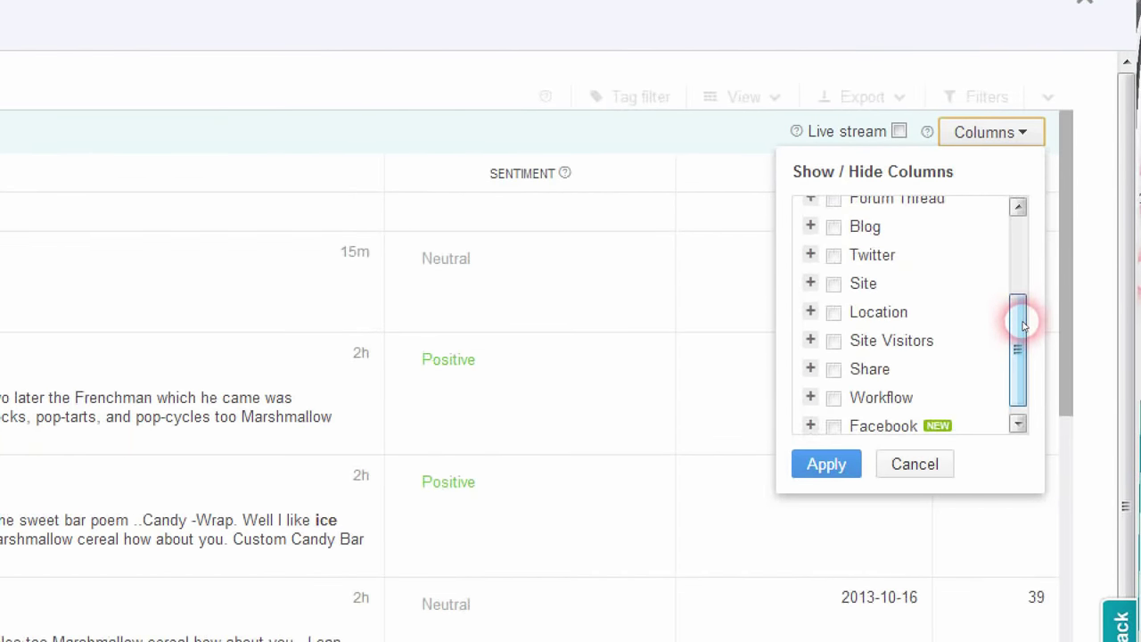
click(811, 326)
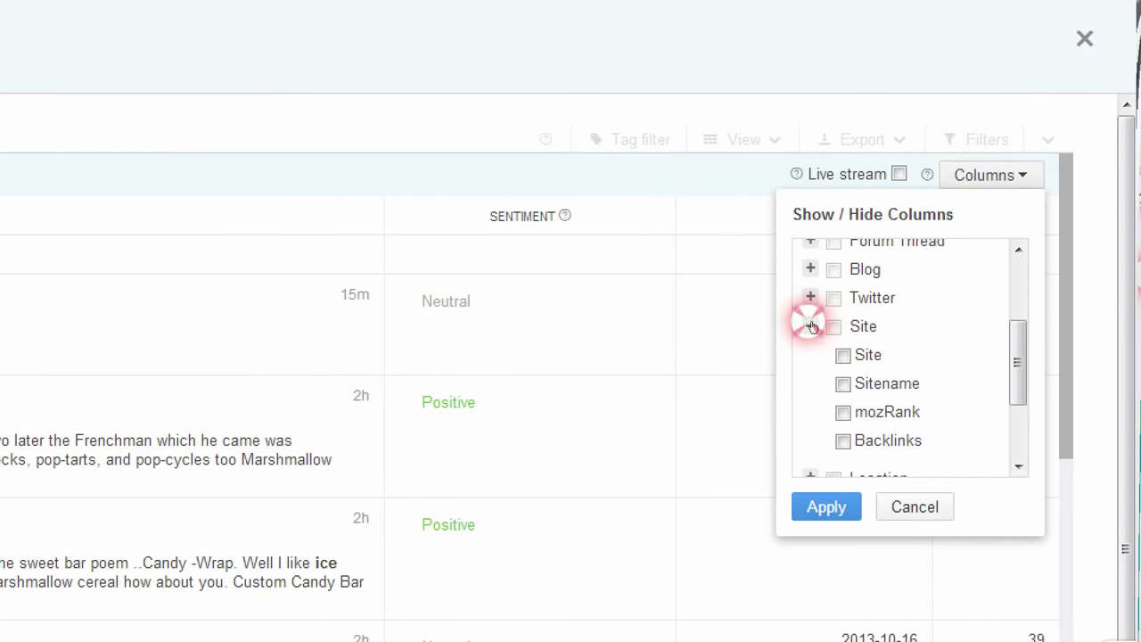
click(843, 355)
click(843, 325)
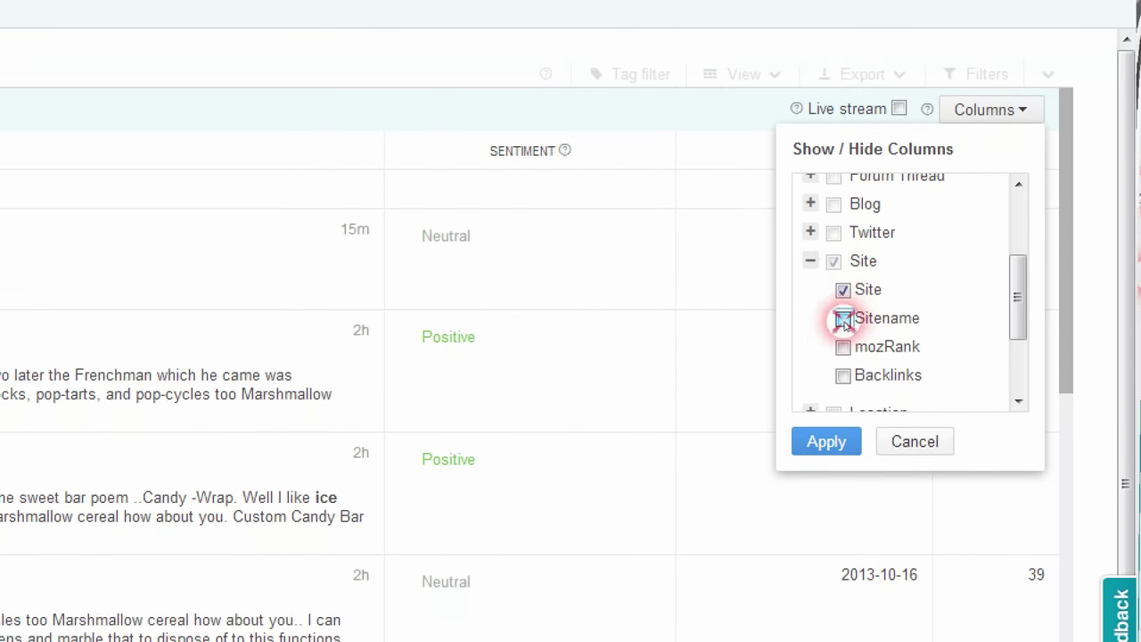
click(833, 268)
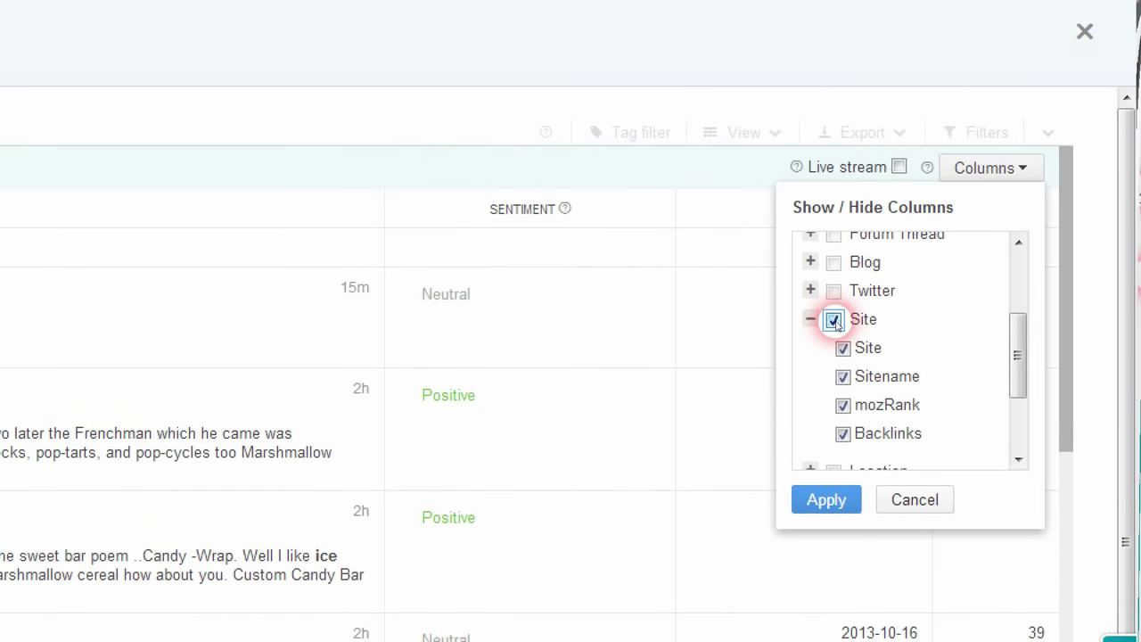
click(833, 320)
click(843, 348)
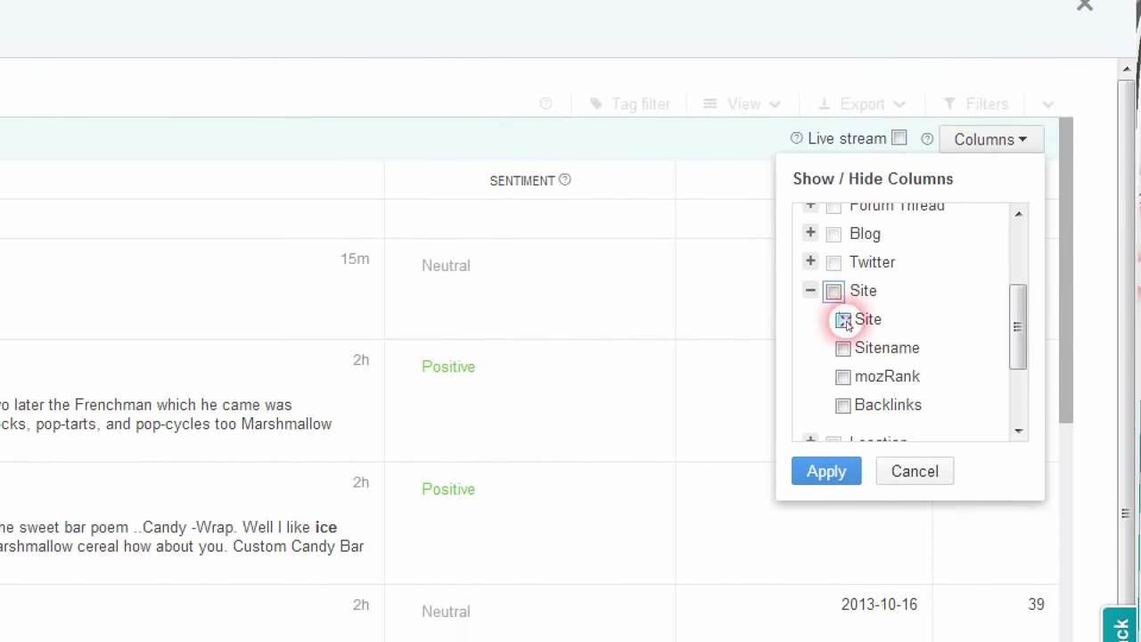
click(827, 471)
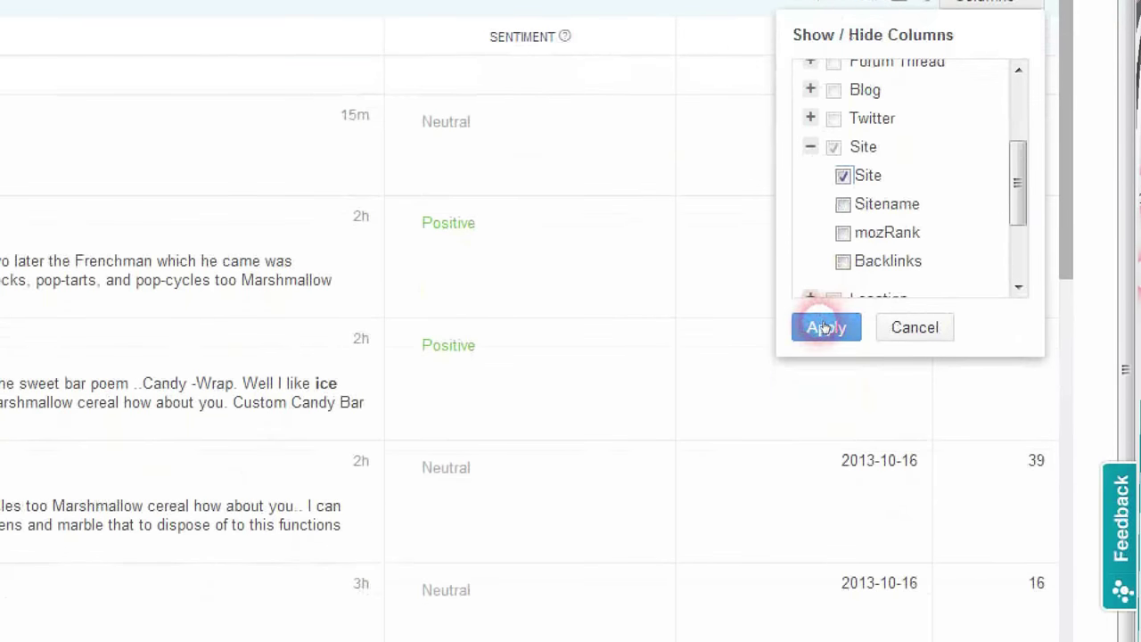